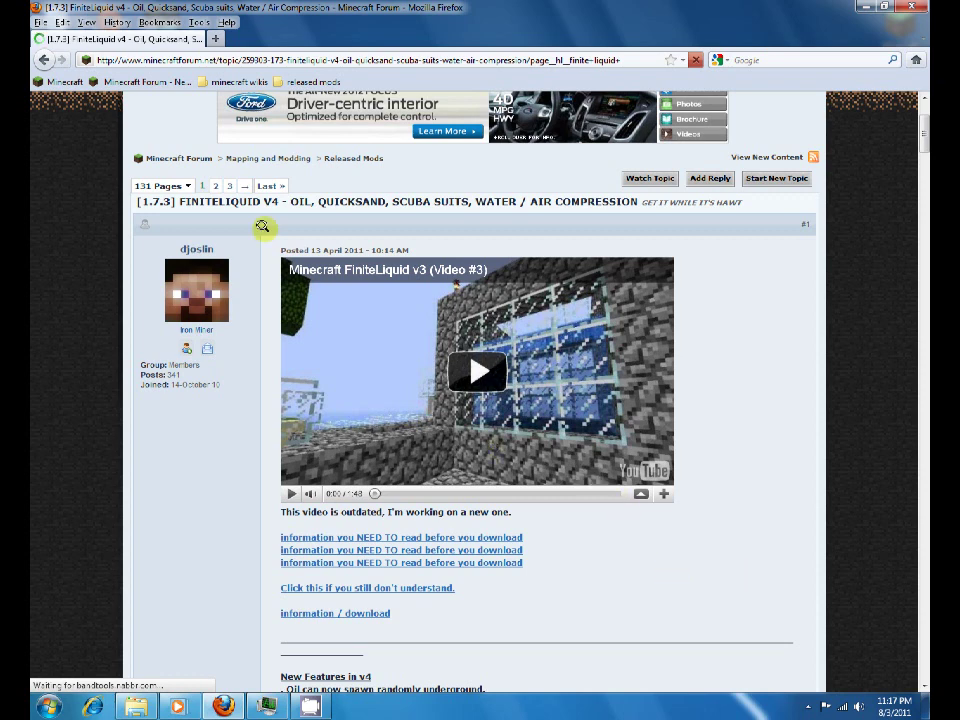
# Highlight the [1.7.3] FINITELIQUID V4 thread title, then return to the forum thread
pyautogui.moveTo(133, 199); pyautogui.dragTo(277, 204)
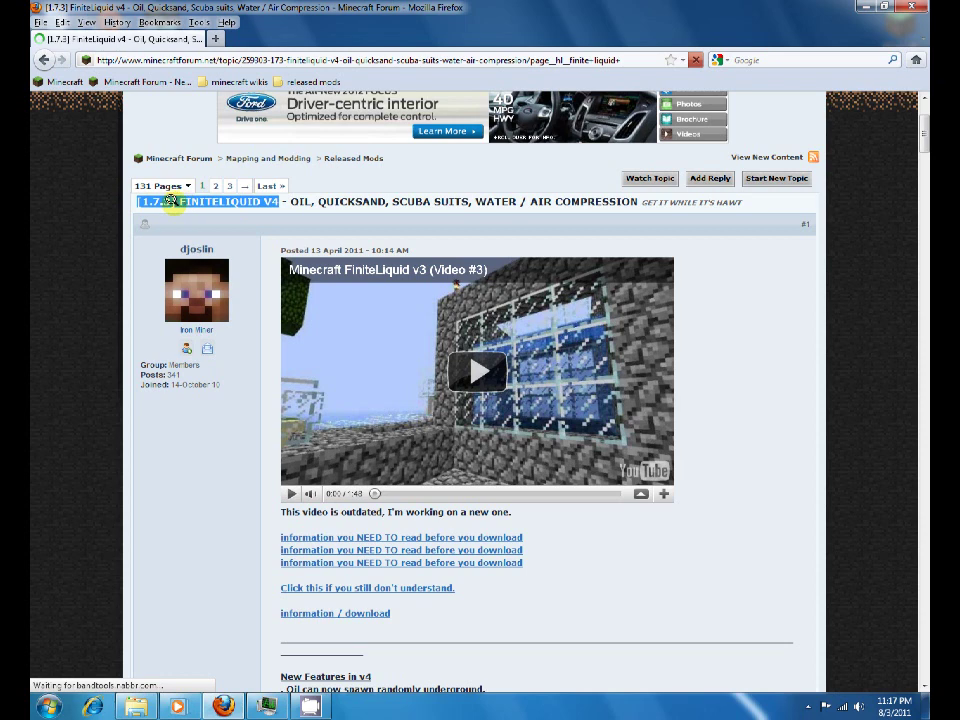
pyautogui.click(137, 199)
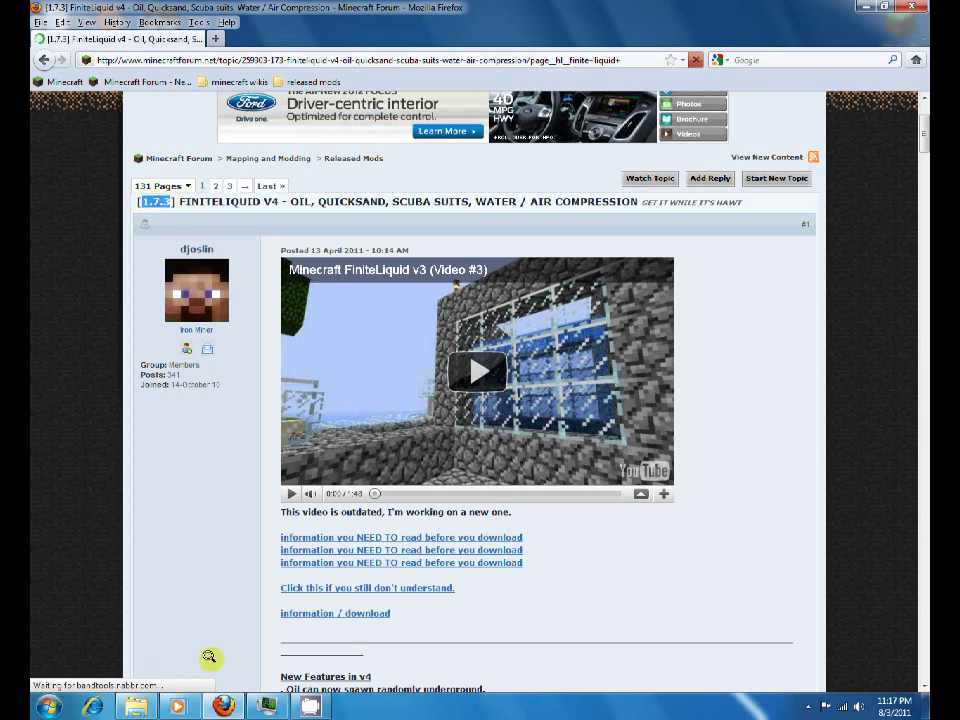
pyautogui.click(307, 706)
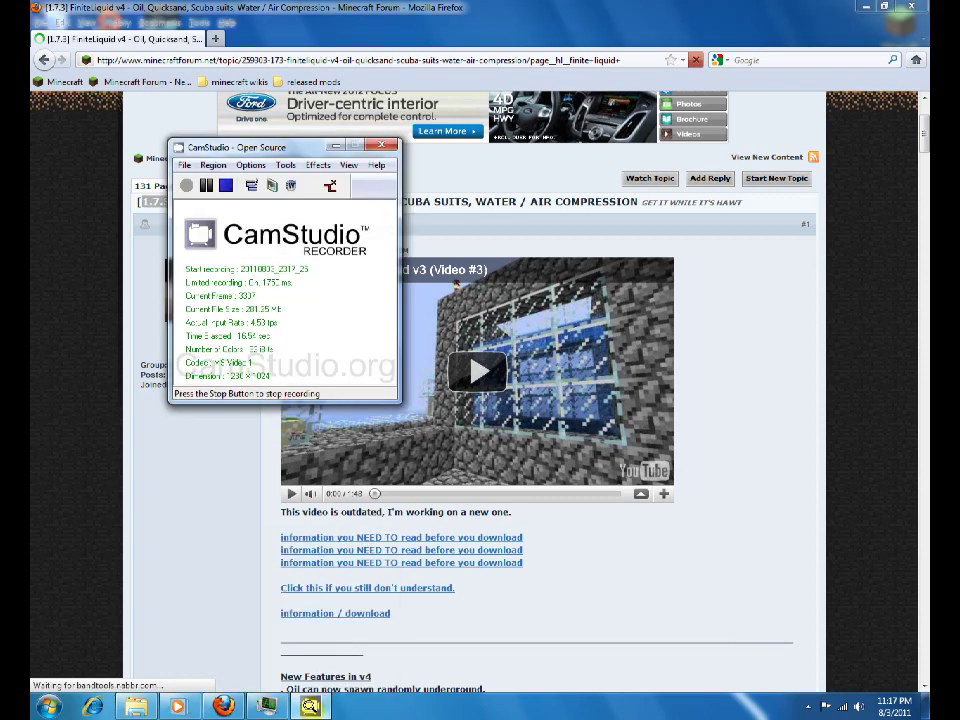
pyautogui.click(789, 440)
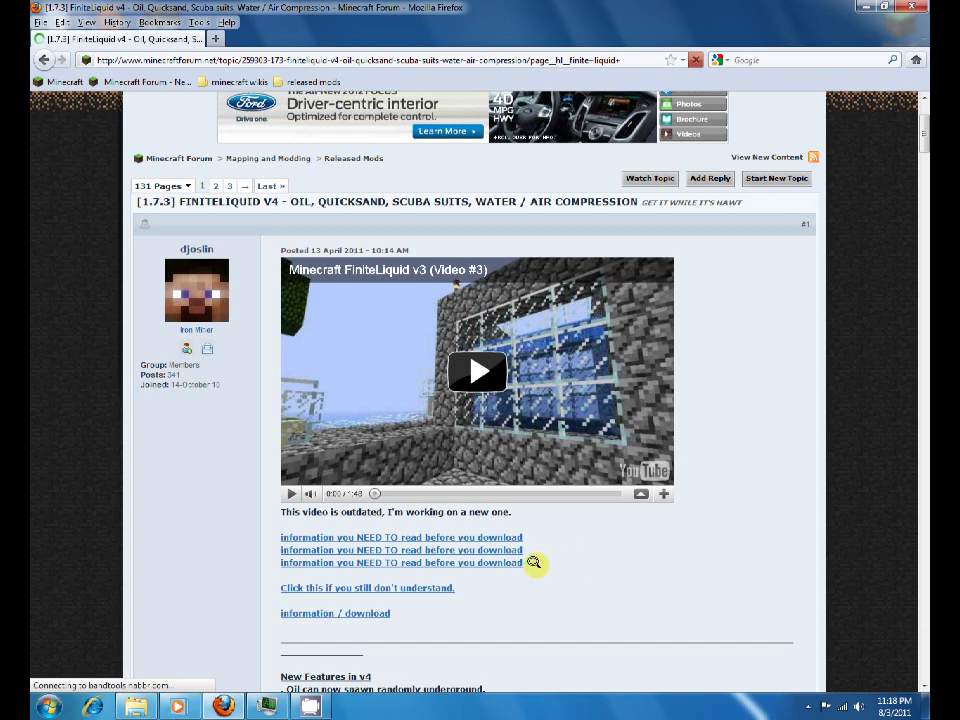
# Follow the Risugami's ModLoader link in the Important Information requirements list
pyautogui.moveTo(513, 563); pyautogui.dragTo(281, 533)
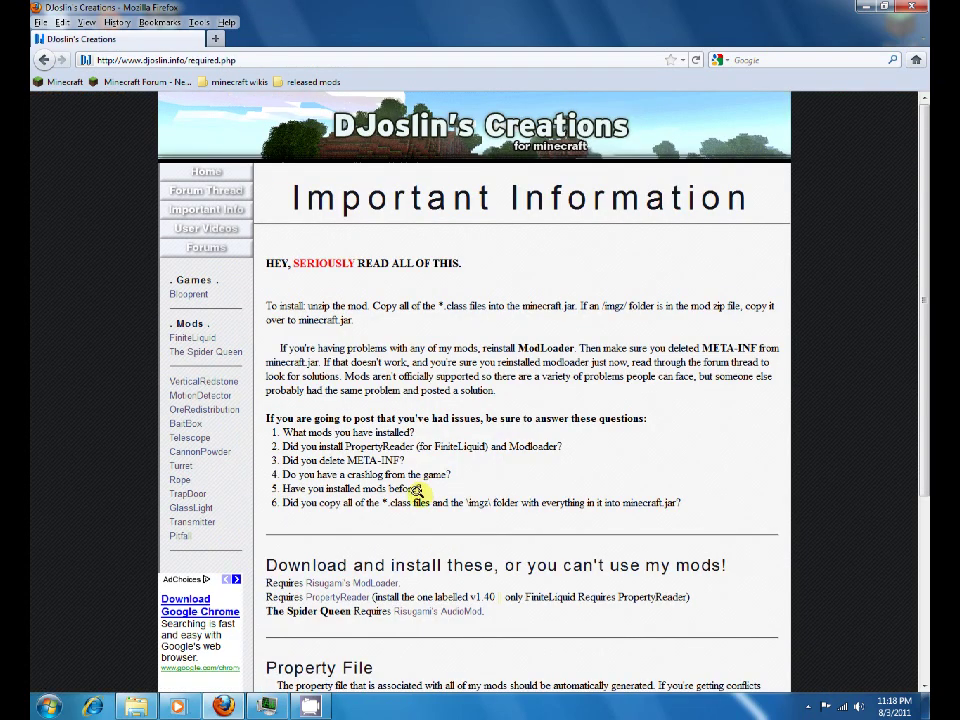
pyautogui.scroll(-2, 340, 527)
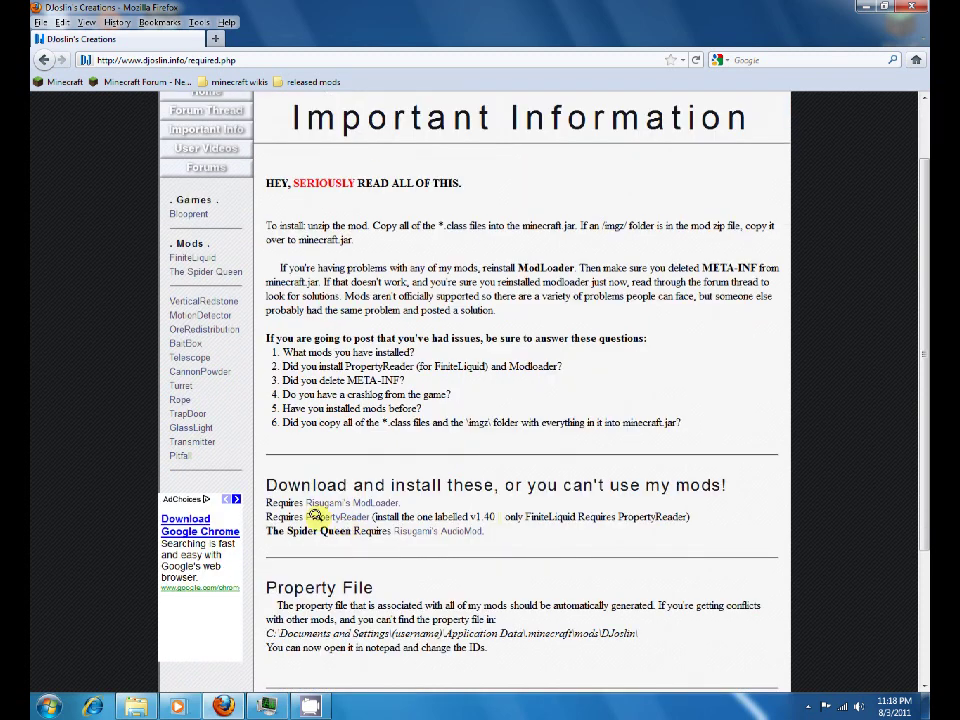
pyautogui.moveTo(300, 497); pyautogui.dragTo(400, 501)
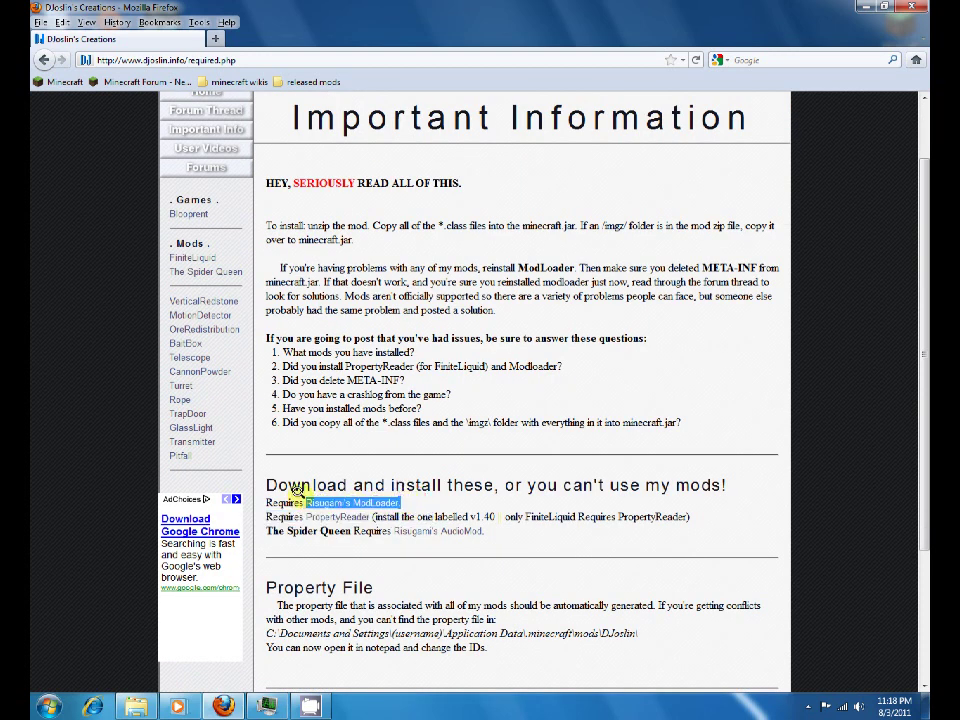
pyautogui.click(388, 503)
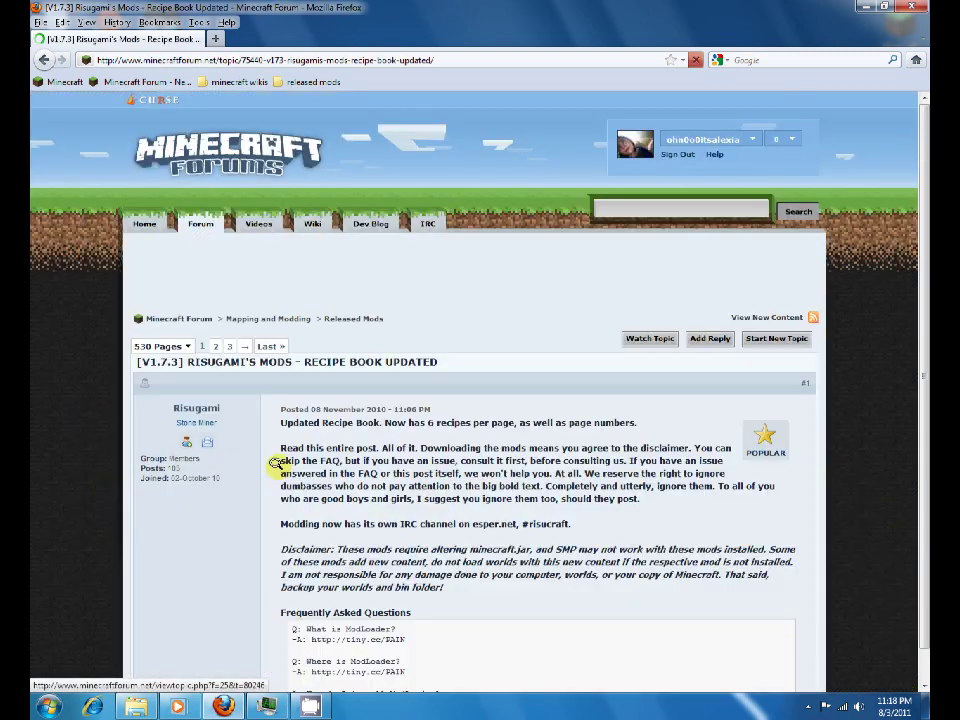
# Scroll to The Mods and open ModLoader Beta 1.7.3's Download (Adfly) link
pyautogui.scroll(-10, 291, 470)
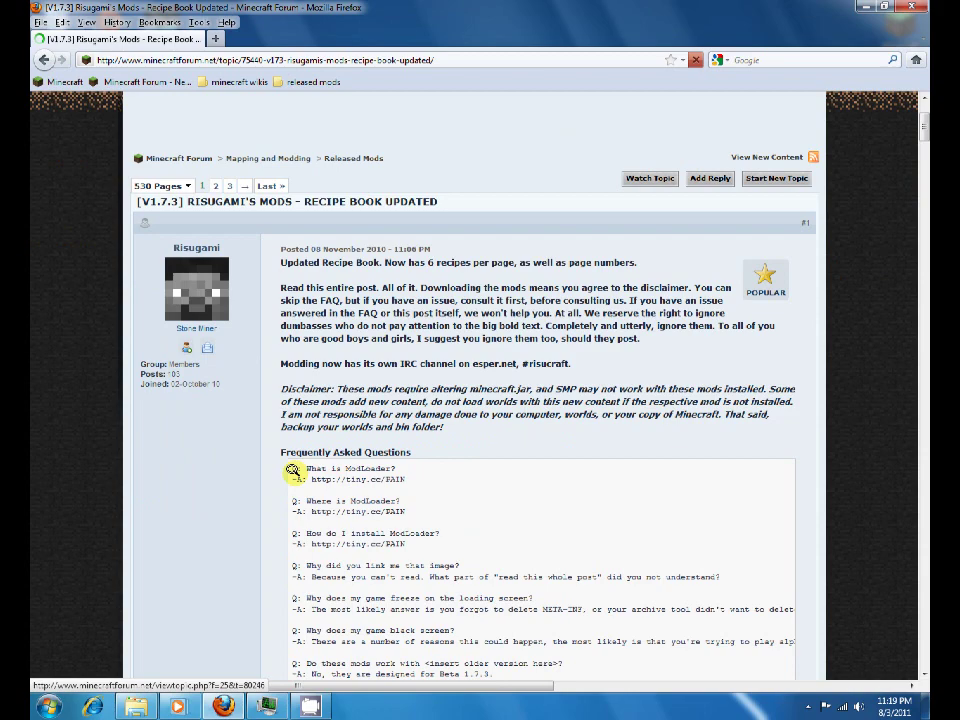
pyautogui.scroll(-8, 291, 470)
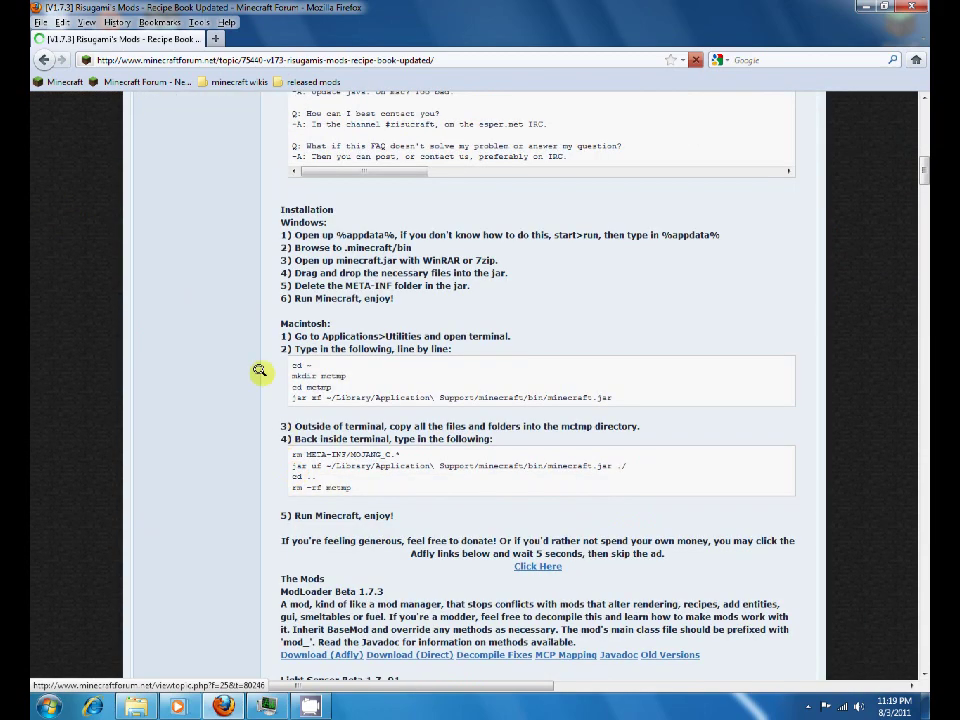
pyautogui.scroll(-2, 270, 426)
pyautogui.scroll(-4, 276, 432)
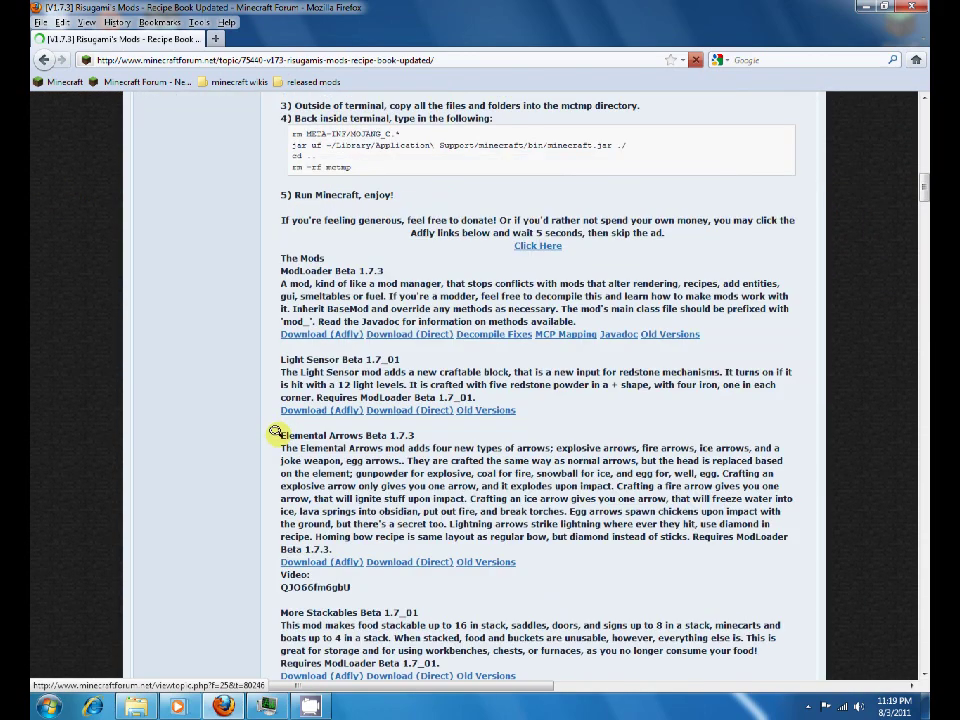
pyautogui.moveTo(279, 255); pyautogui.dragTo(417, 294)
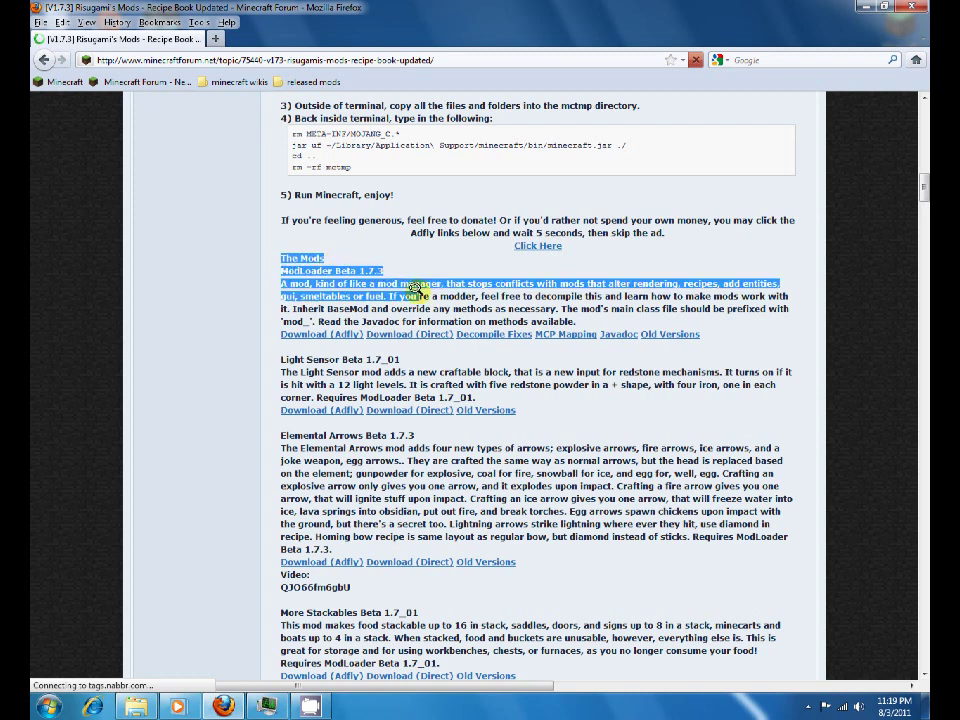
pyautogui.click(311, 332)
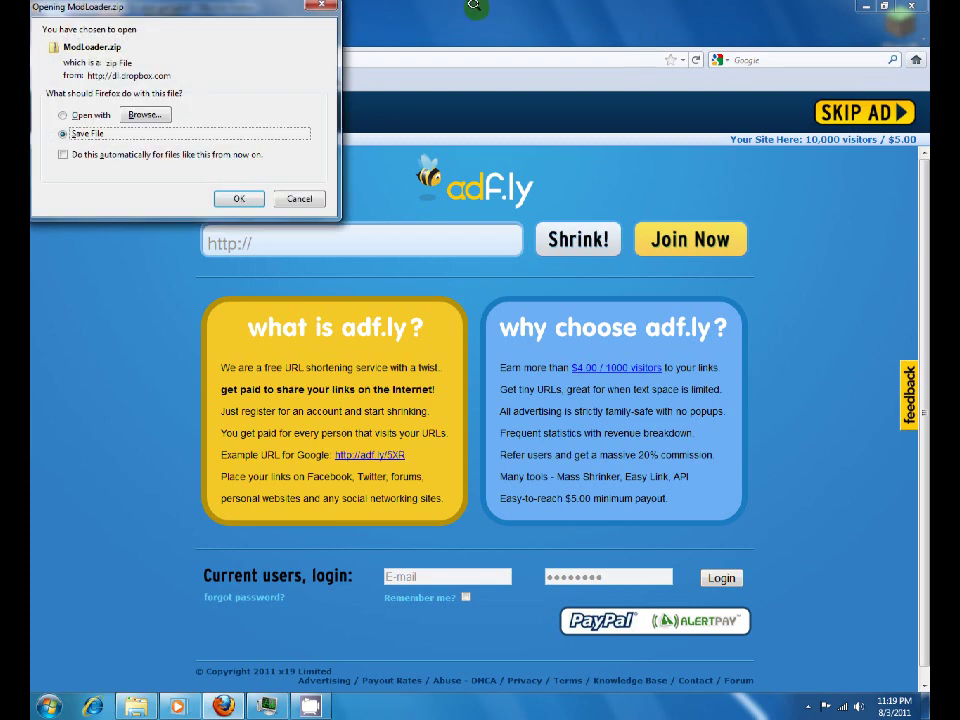
# Save ModLoader.zip, check its download, and go back to the Risugami's Mods thread
pyautogui.click(240, 197)
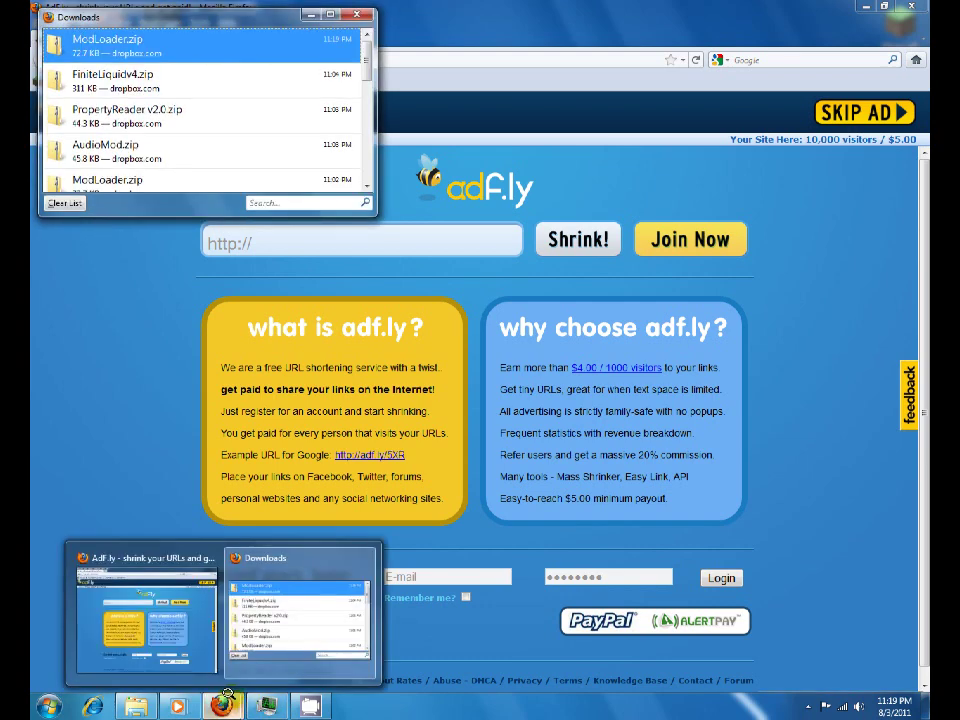
pyautogui.moveTo(312, 706)
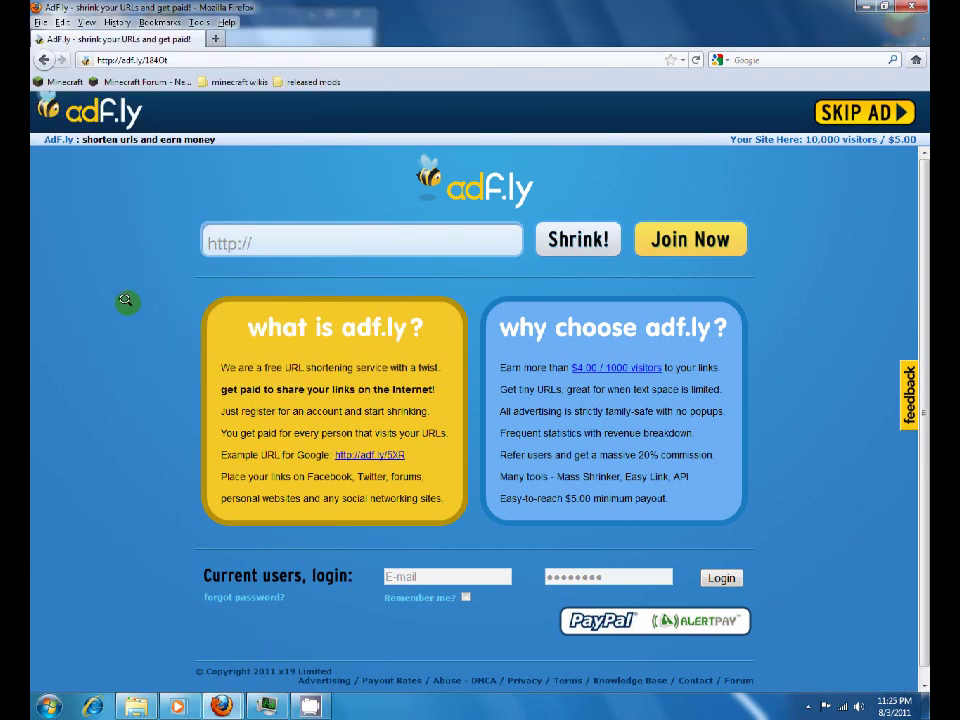
pyautogui.click(43, 61)
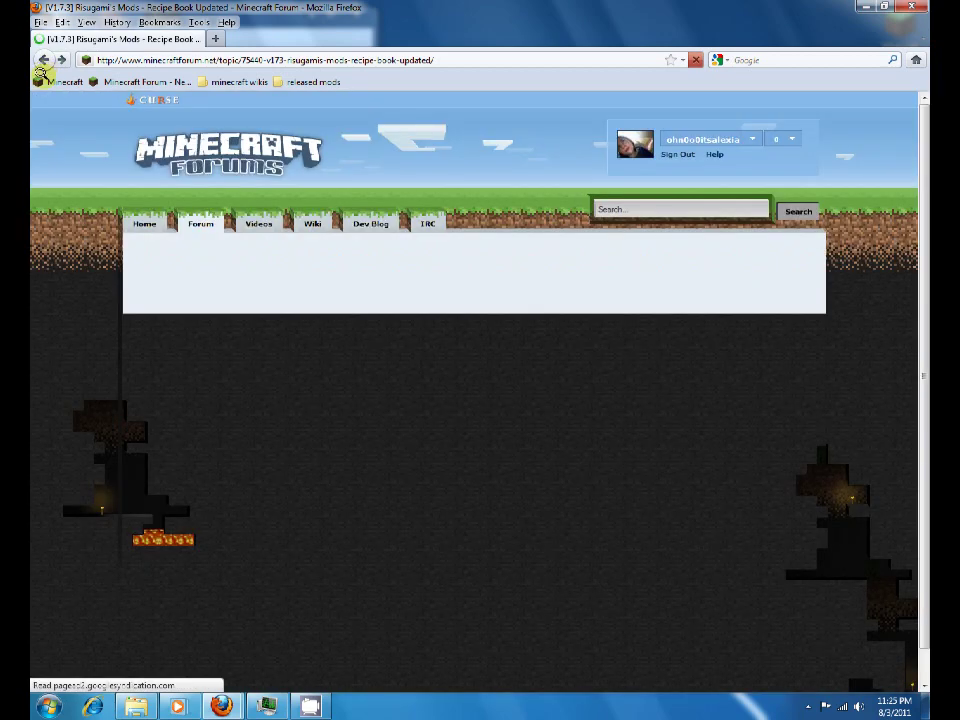
# Scroll down to AudioMod Beta 1.7_01 and open its Download (Adfly) link
pyautogui.scroll(-9, 291, 392)
pyautogui.scroll(-9, 290, 392)
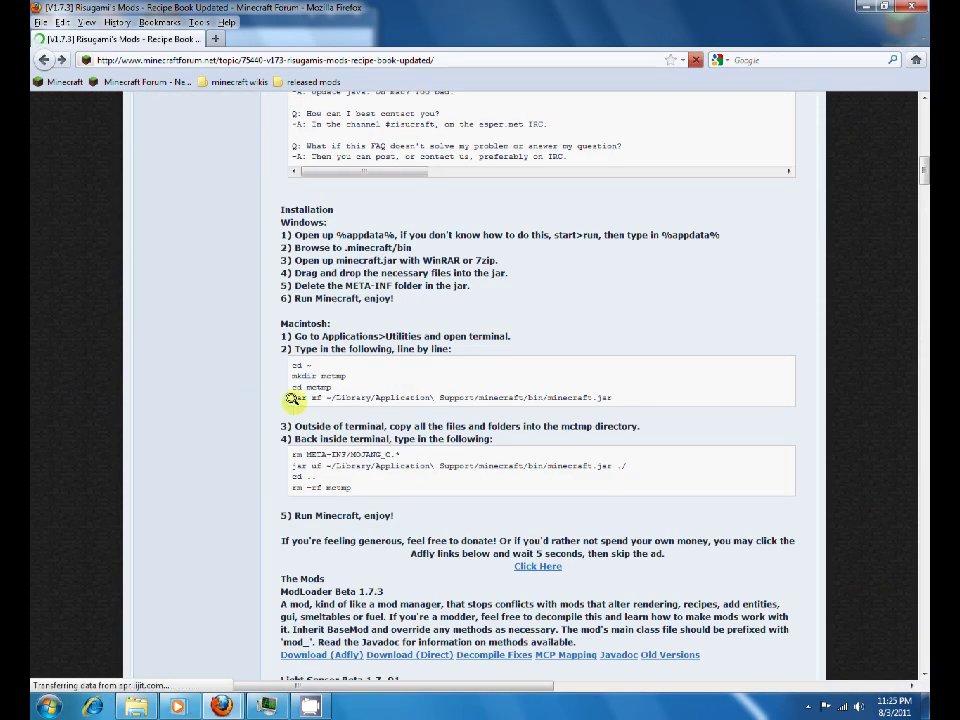
pyautogui.scroll(-8, 291, 398)
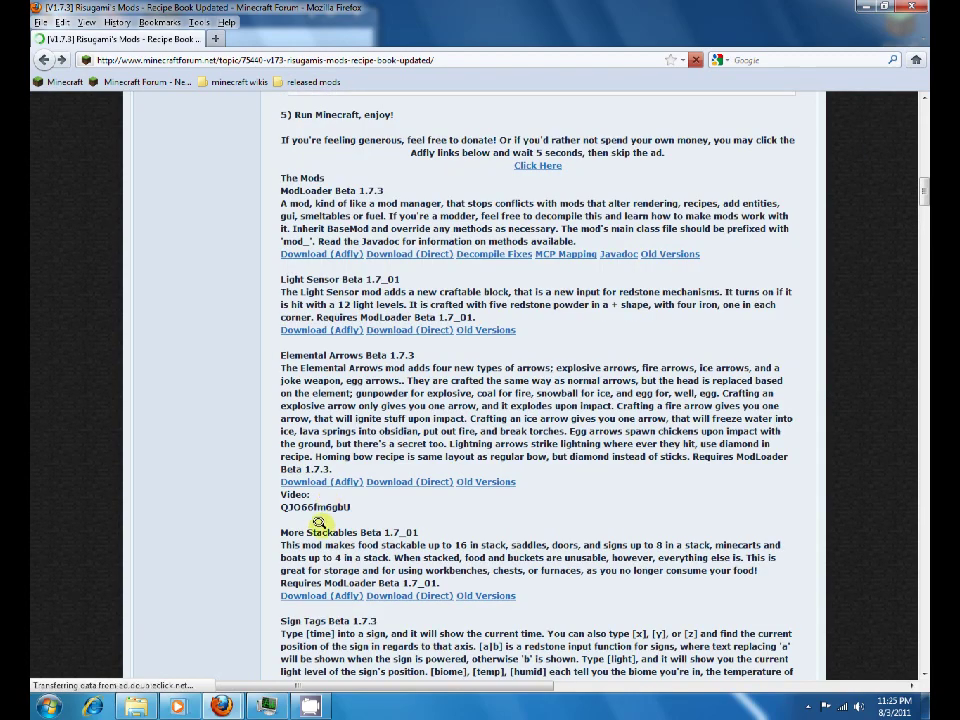
pyautogui.scroll(-8, 317, 524)
pyautogui.scroll(-2, 317, 524)
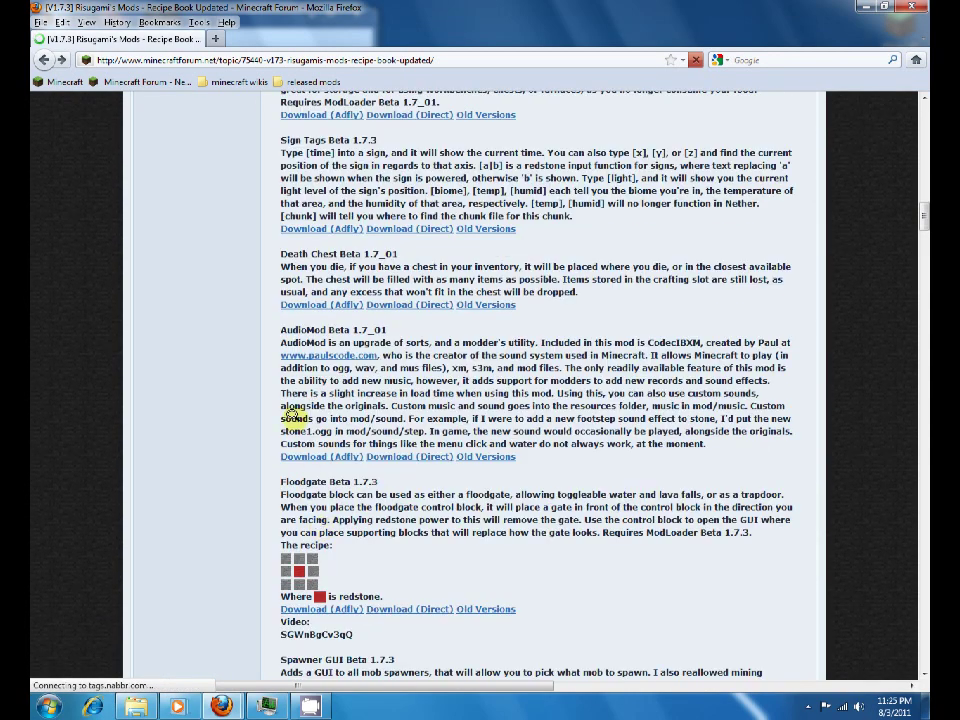
pyautogui.moveTo(280, 330); pyautogui.dragTo(393, 341)
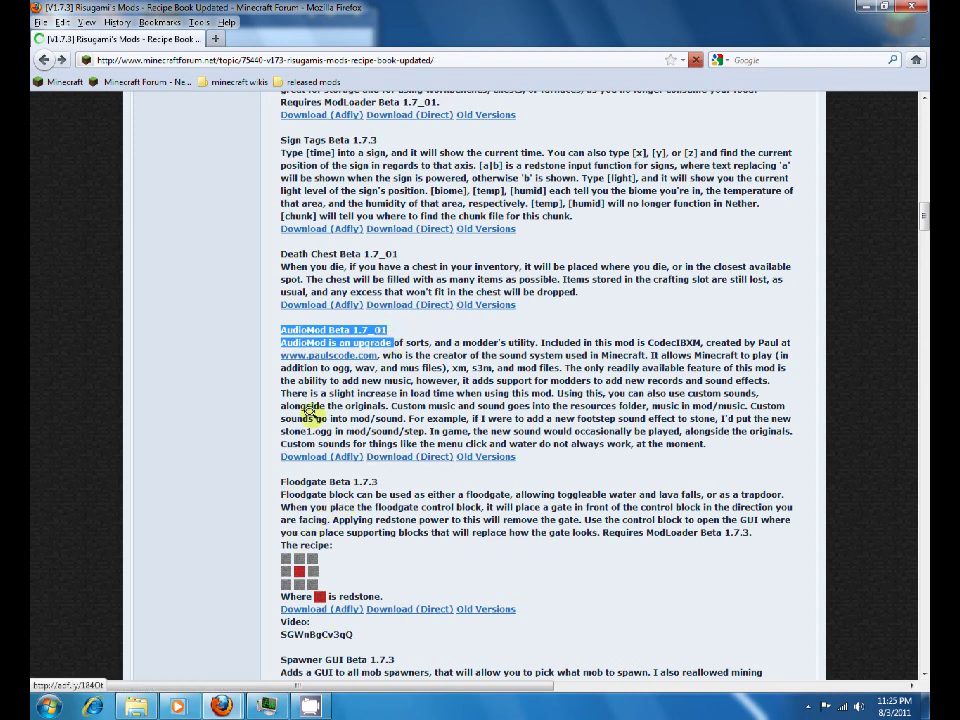
pyautogui.click(294, 456)
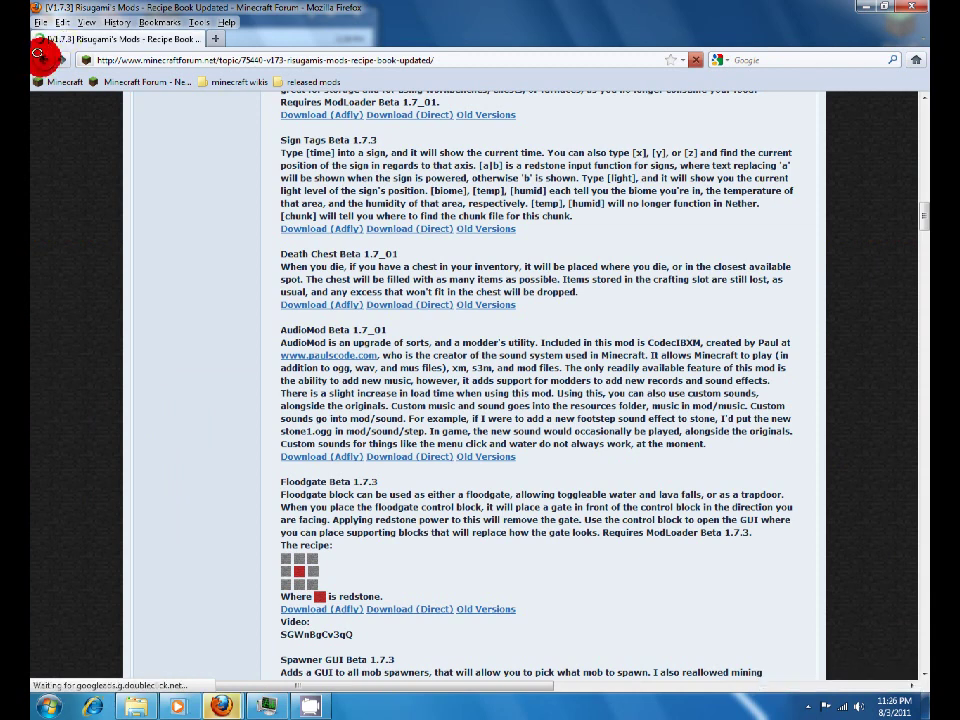
# Return to djoslin.info's Important Information page and follow the PropertyReader v1.40 requirement link
pyautogui.click(41, 58)
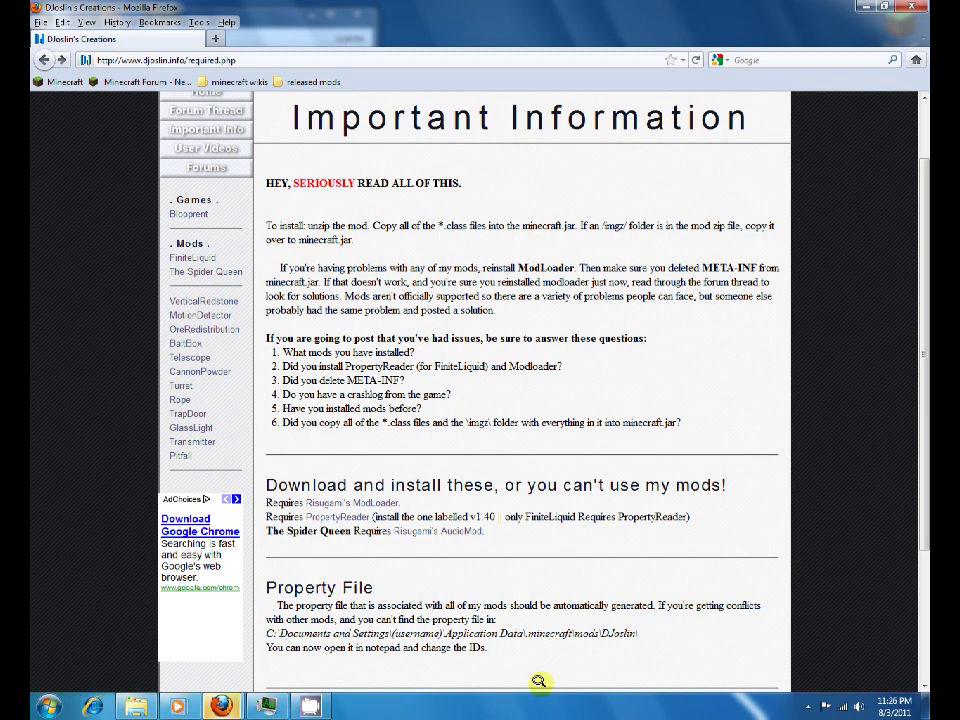
pyautogui.moveTo(307, 501); pyautogui.dragTo(407, 493)
pyautogui.click(295, 707)
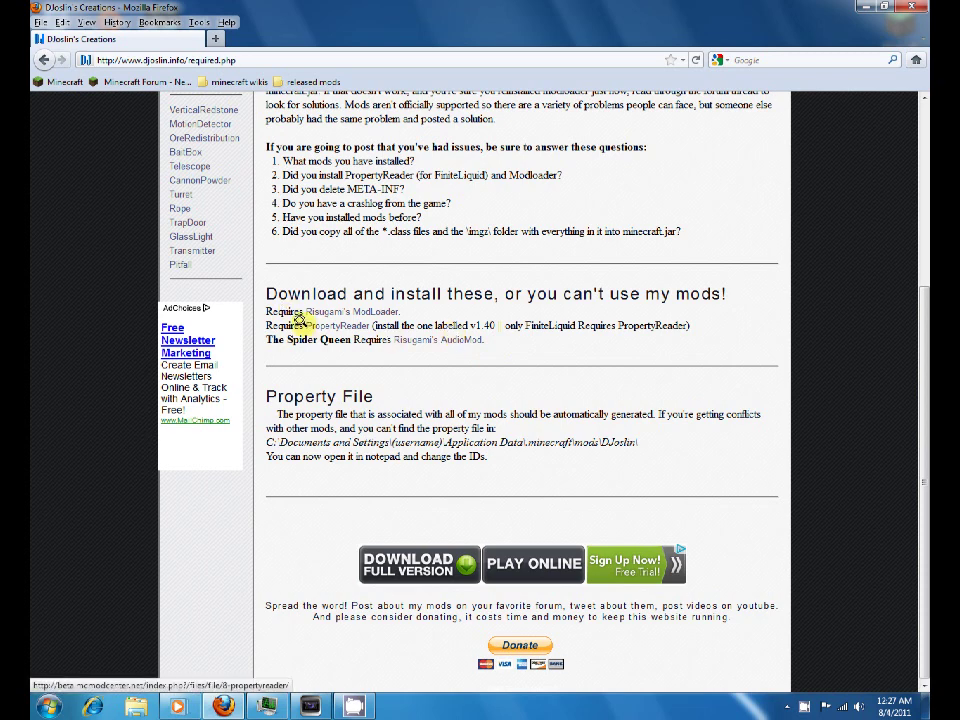
pyautogui.moveTo(302, 322); pyautogui.dragTo(481, 322)
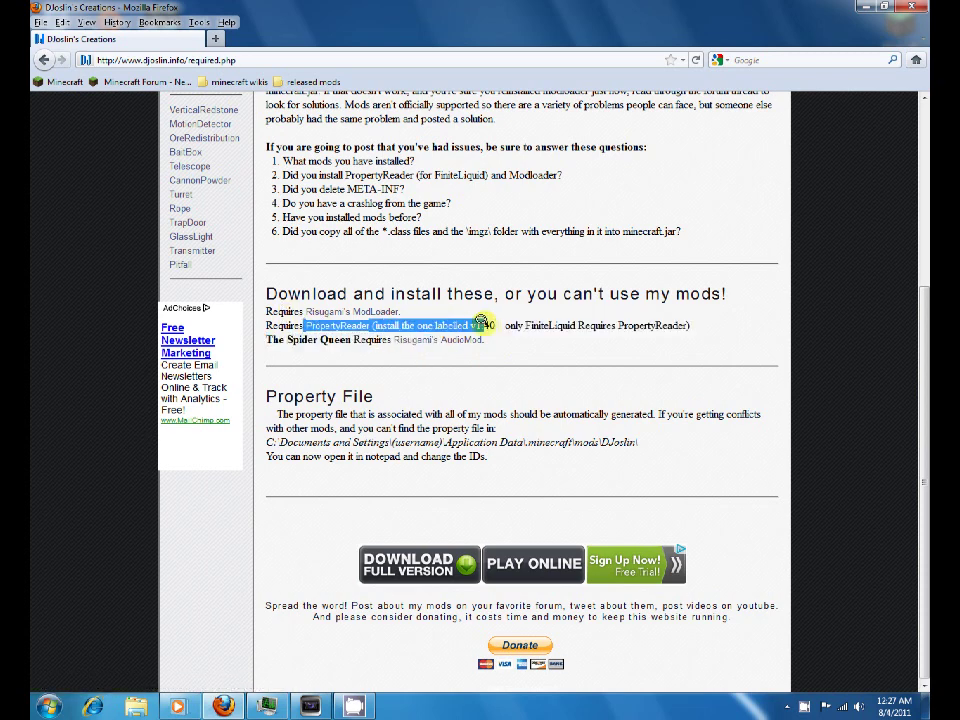
pyautogui.click(320, 319)
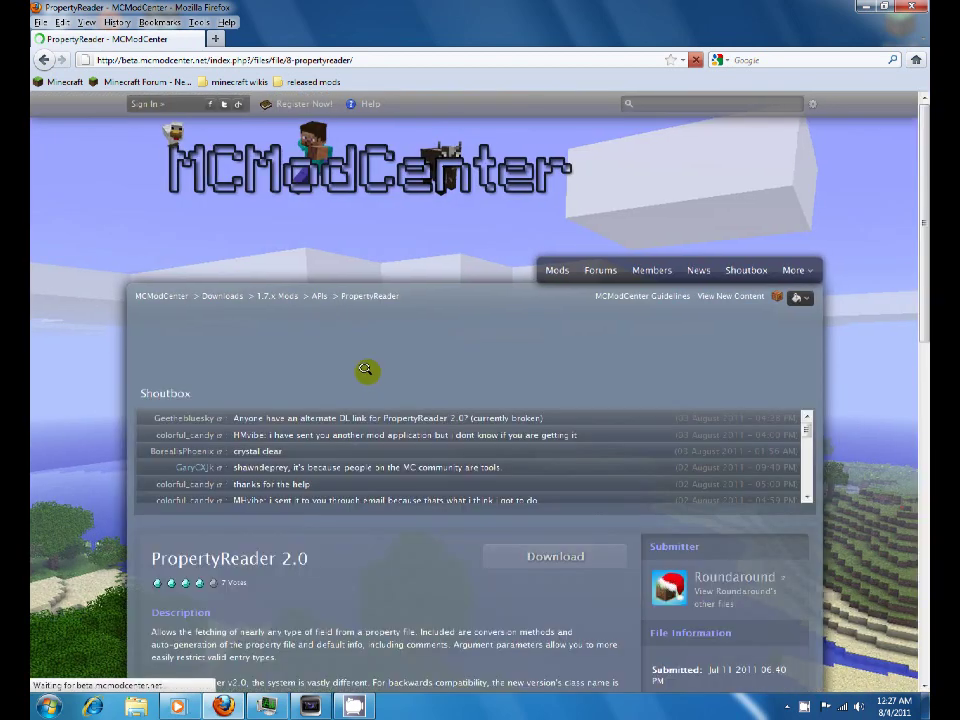
# Start the PropertyReader 2.0 download from its MCModCenter file page
pyautogui.scroll(-5, 450, 530)
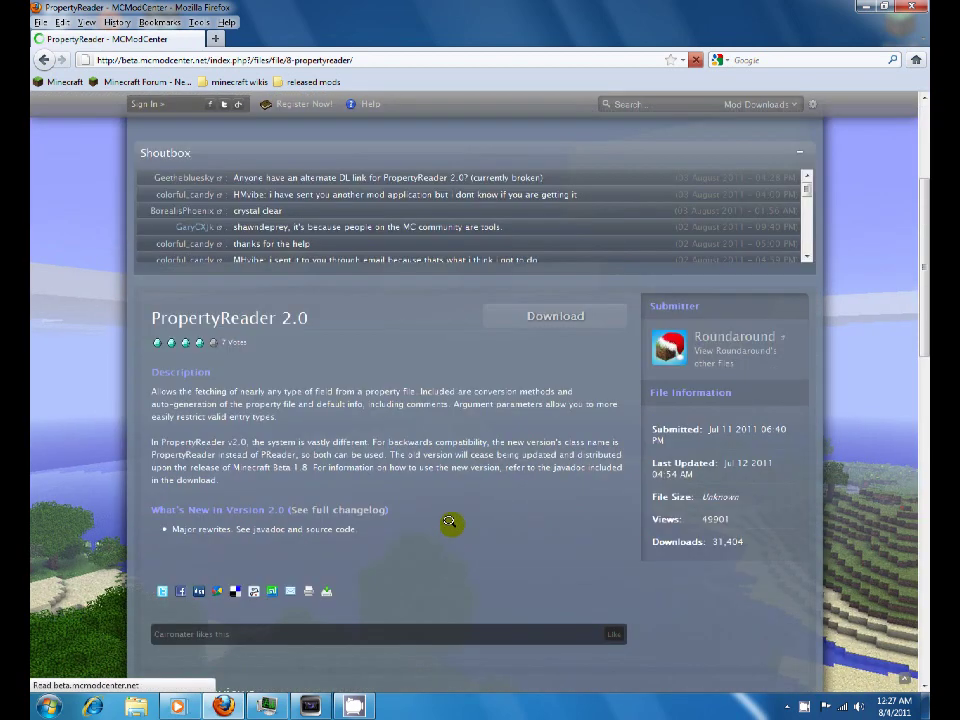
pyautogui.scroll(-2, 450, 521)
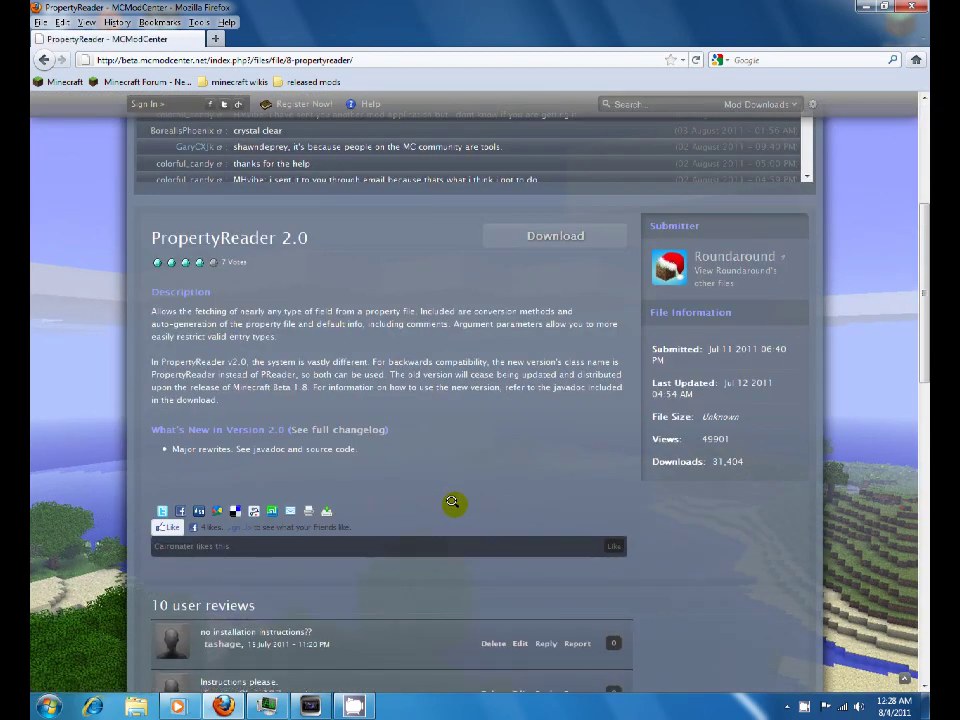
pyautogui.scroll(2, 452, 502)
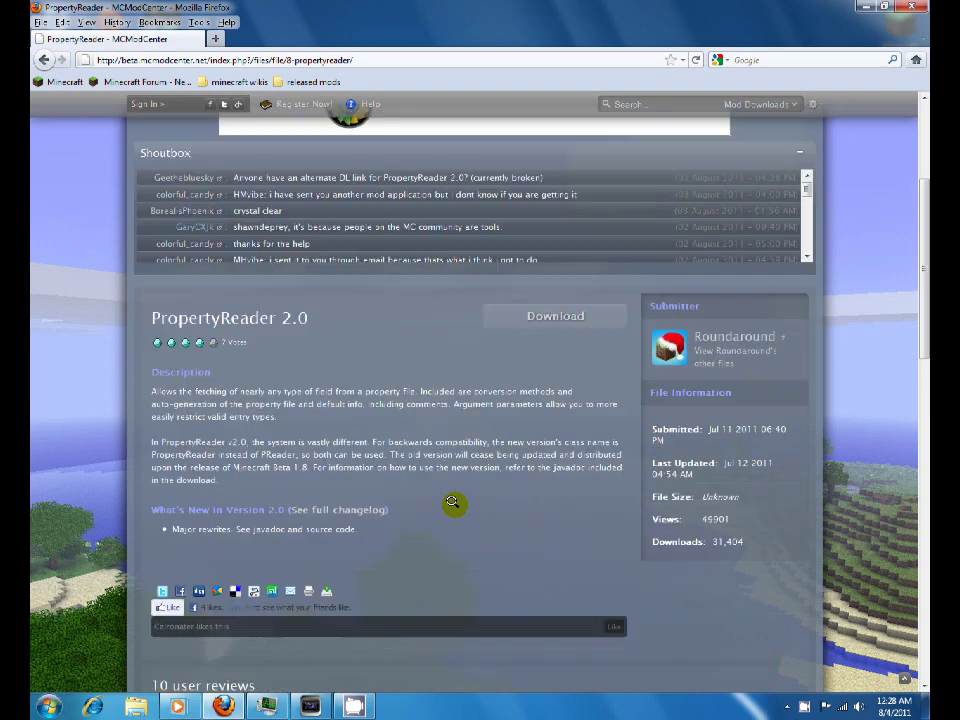
pyautogui.click(541, 316)
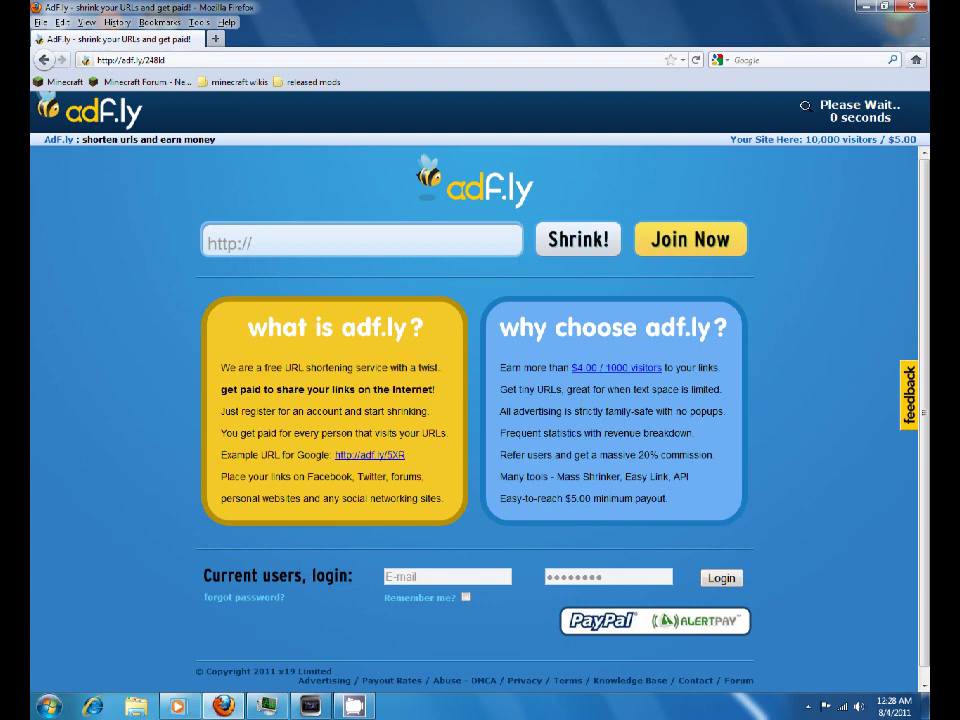
# Skip the adf.ly ad after the countdown to reach the PropertyReader download
pyautogui.click(155, 118)
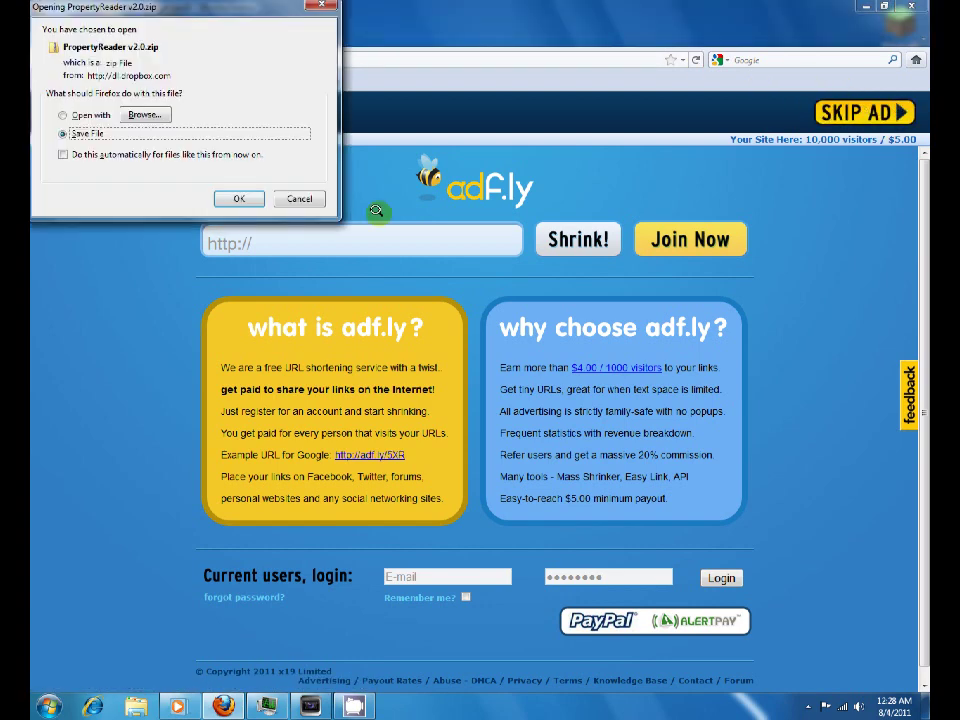
# Save PropertyReader v2.0.zip into the MineCraft Downloads folder
pyautogui.click(239, 195)
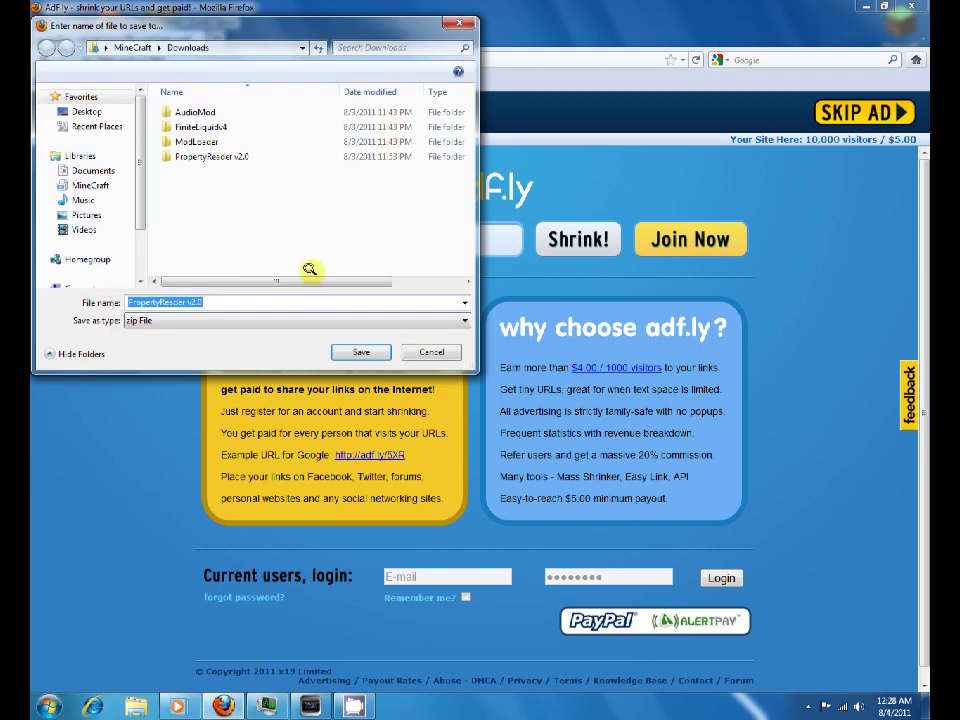
pyautogui.click(358, 352)
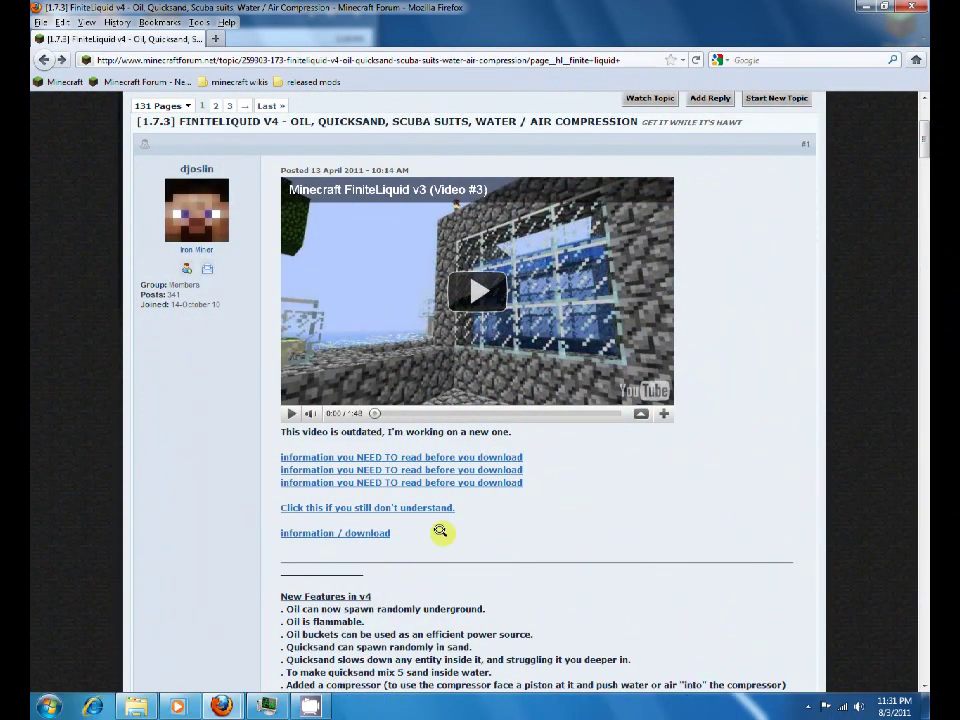
# Open the FiniteLiquid information/download page and start the v4 download from its Download image
pyautogui.moveTo(396, 532); pyautogui.dragTo(279, 531)
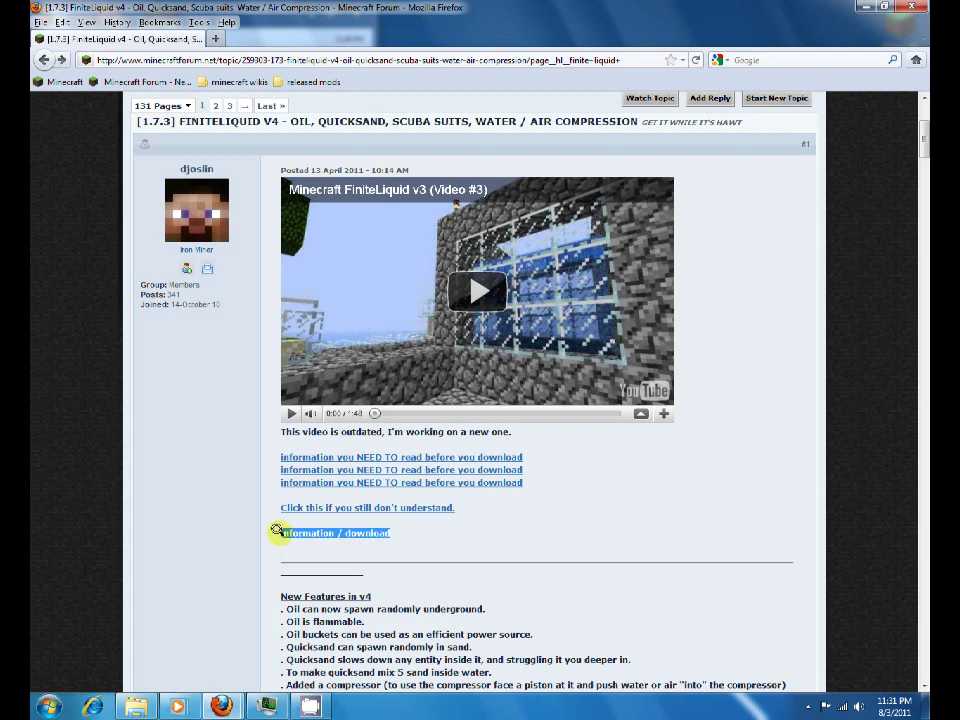
pyautogui.click(351, 530)
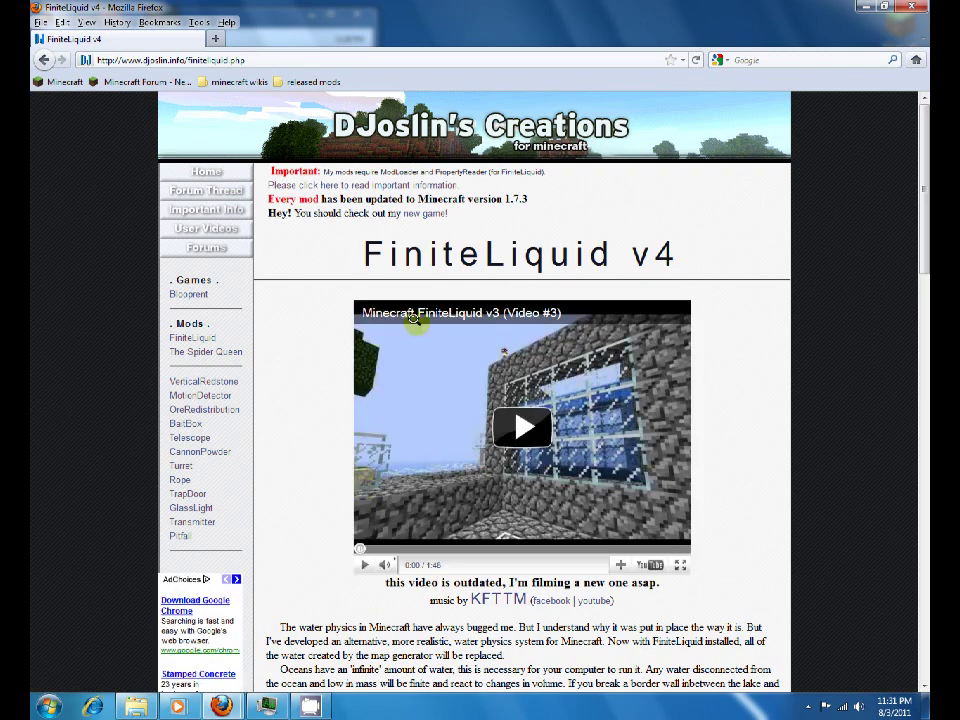
pyautogui.scroll(-20, 350, 458)
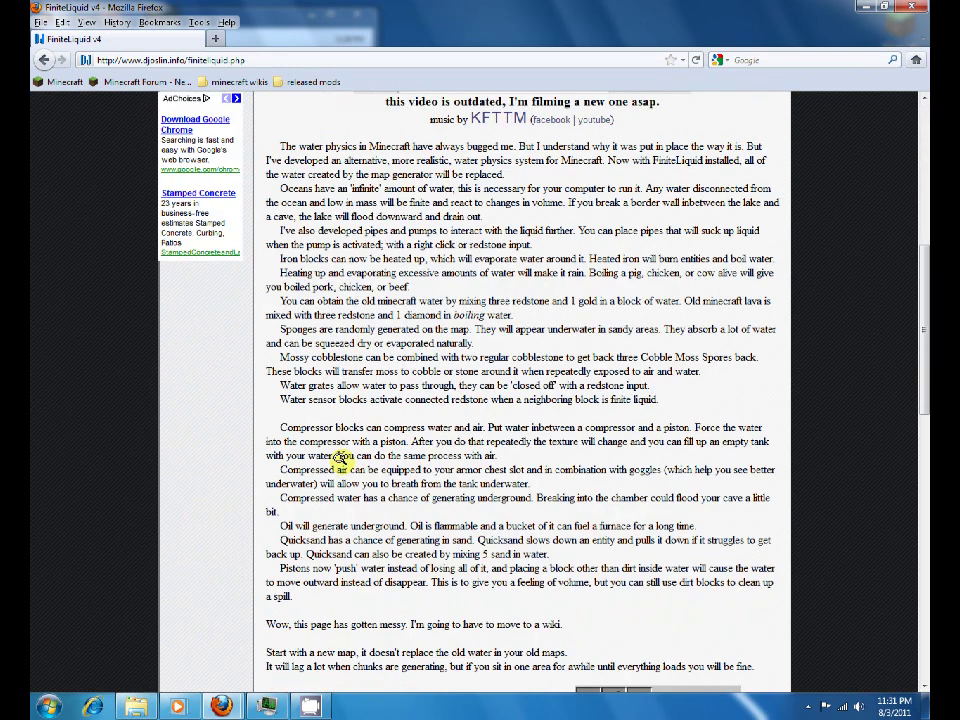
pyautogui.moveTo(546, 461); pyautogui.dragTo(274, 430)
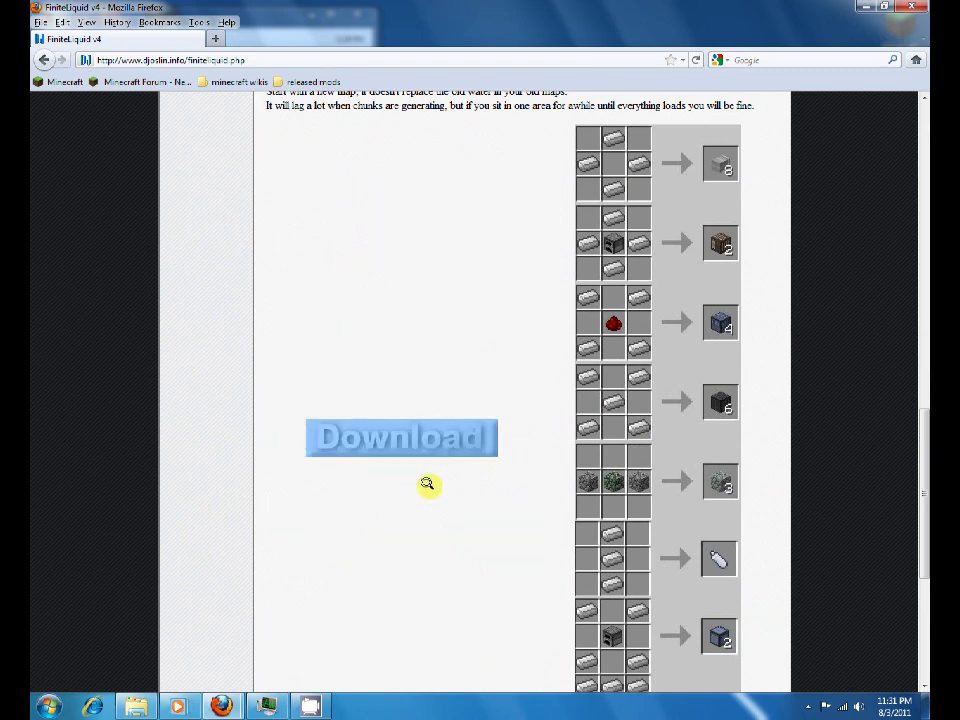
pyautogui.scroll(-5, 427, 484)
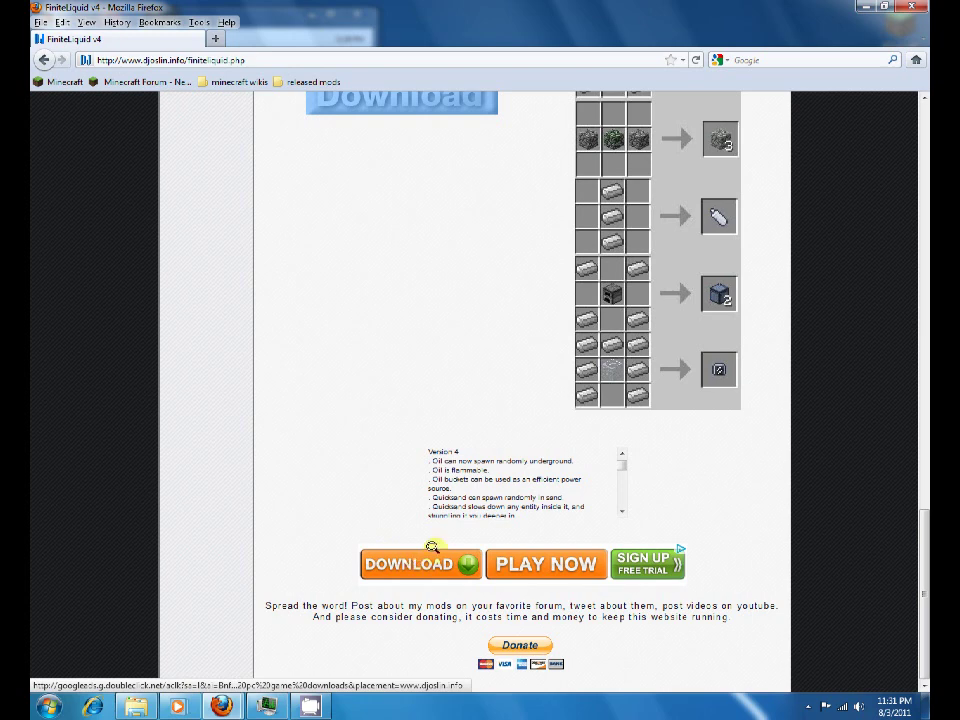
pyautogui.scroll(7, 398, 480)
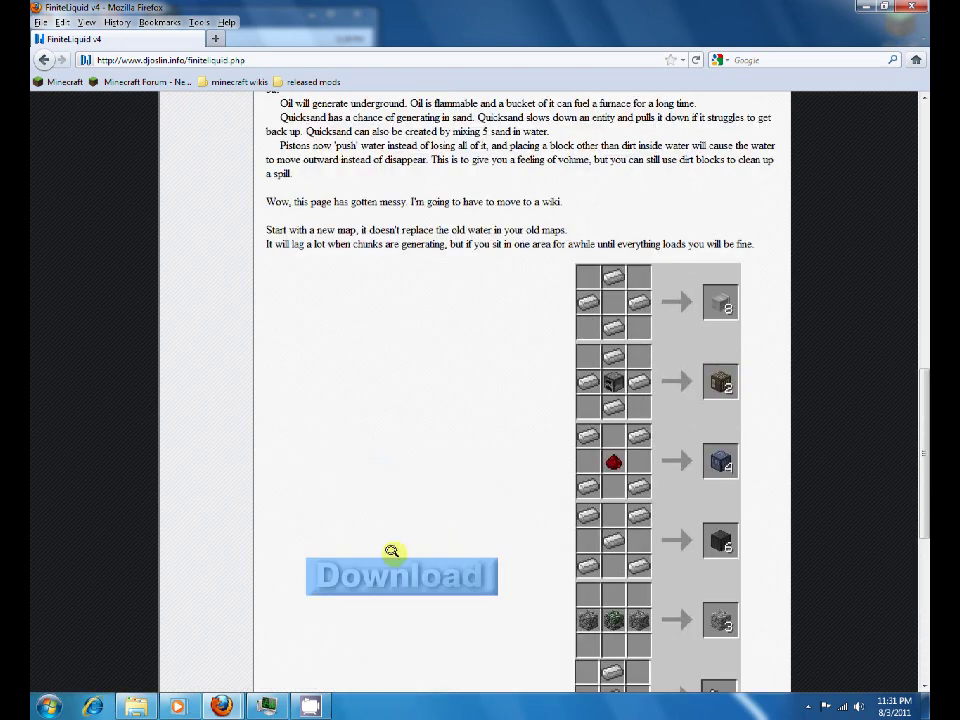
pyautogui.click(390, 577)
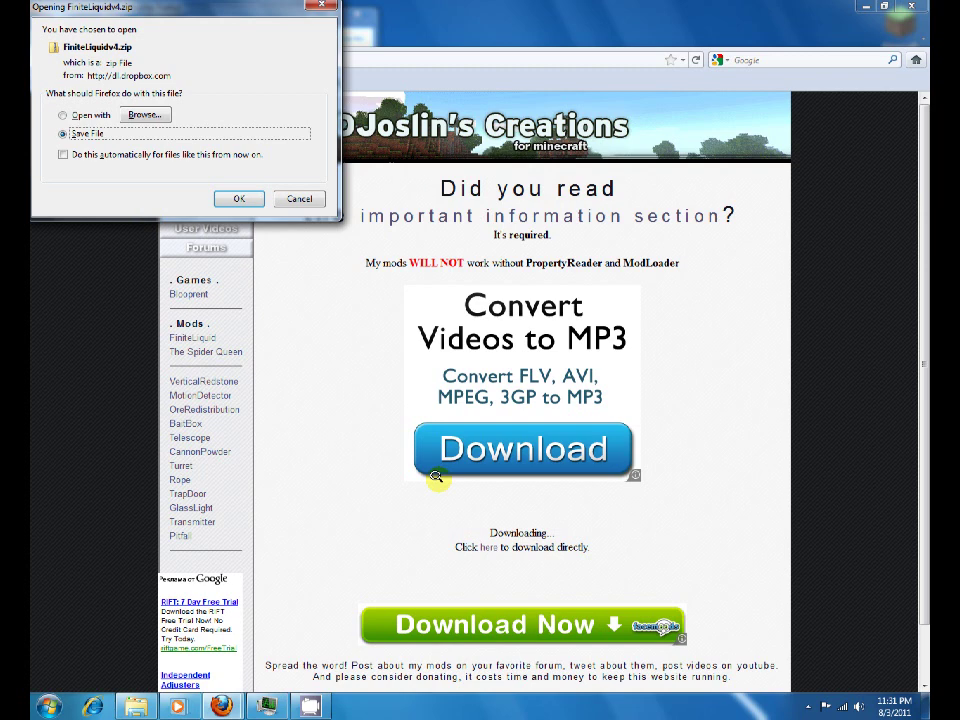
# Save FiniteLiquidv4.zip into the MineCraft Downloads folder, then close Firefox
pyautogui.click(483, 547)
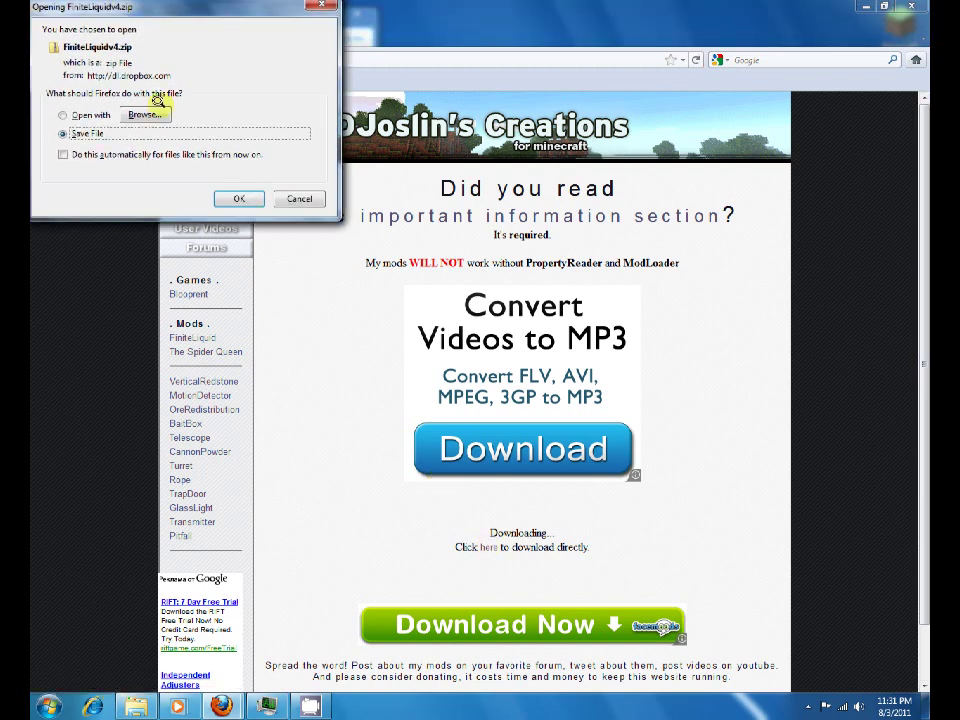
pyautogui.click(320, 3)
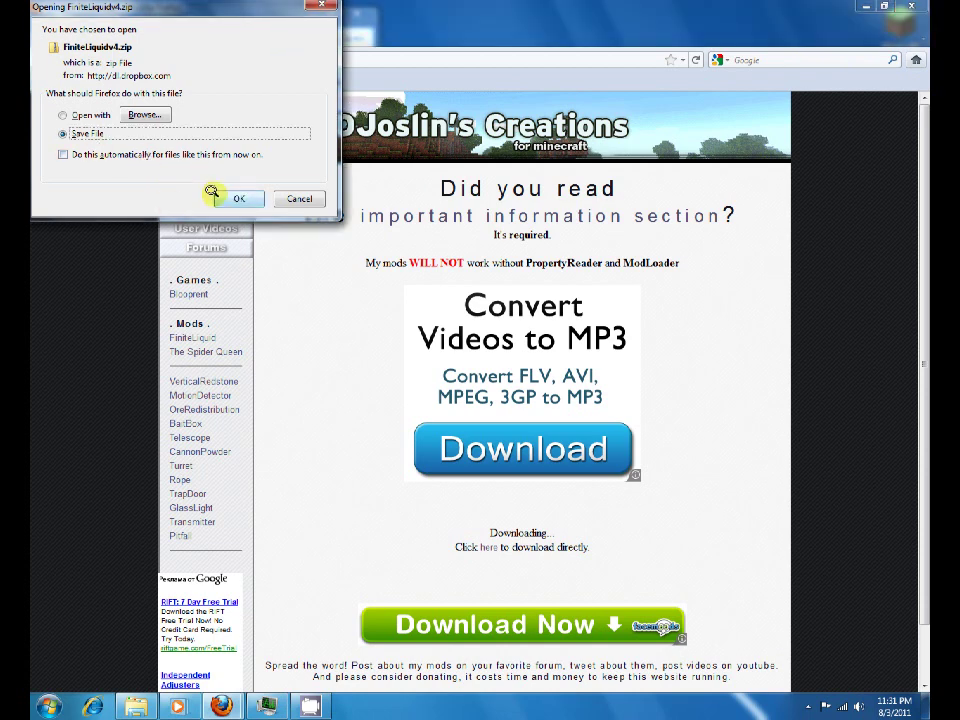
pyautogui.click(237, 197)
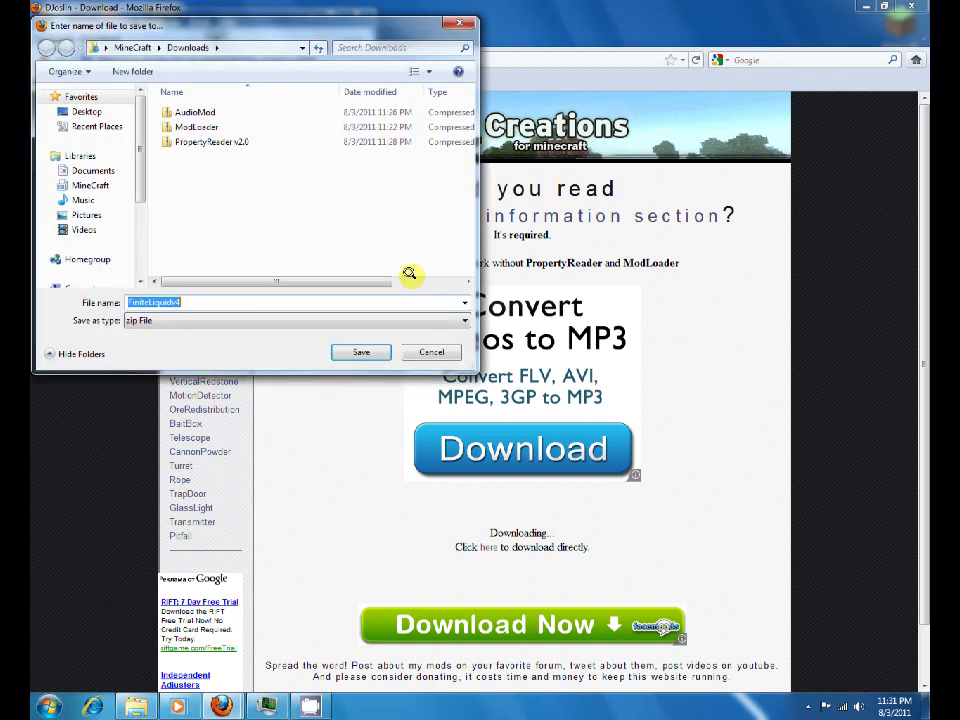
pyautogui.click(341, 348)
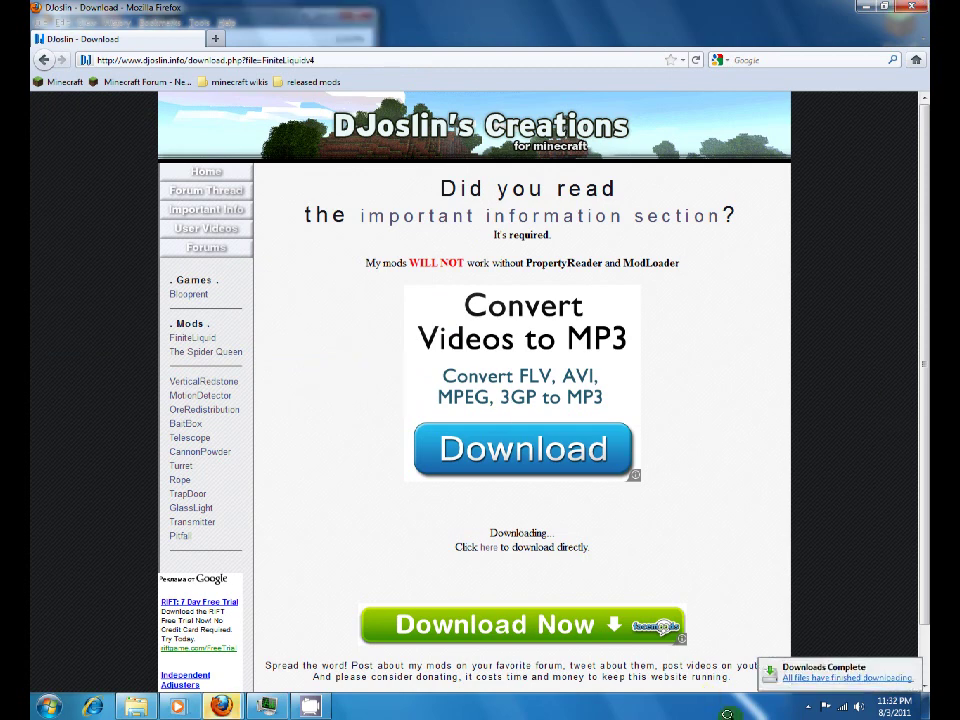
pyautogui.click(909, 6)
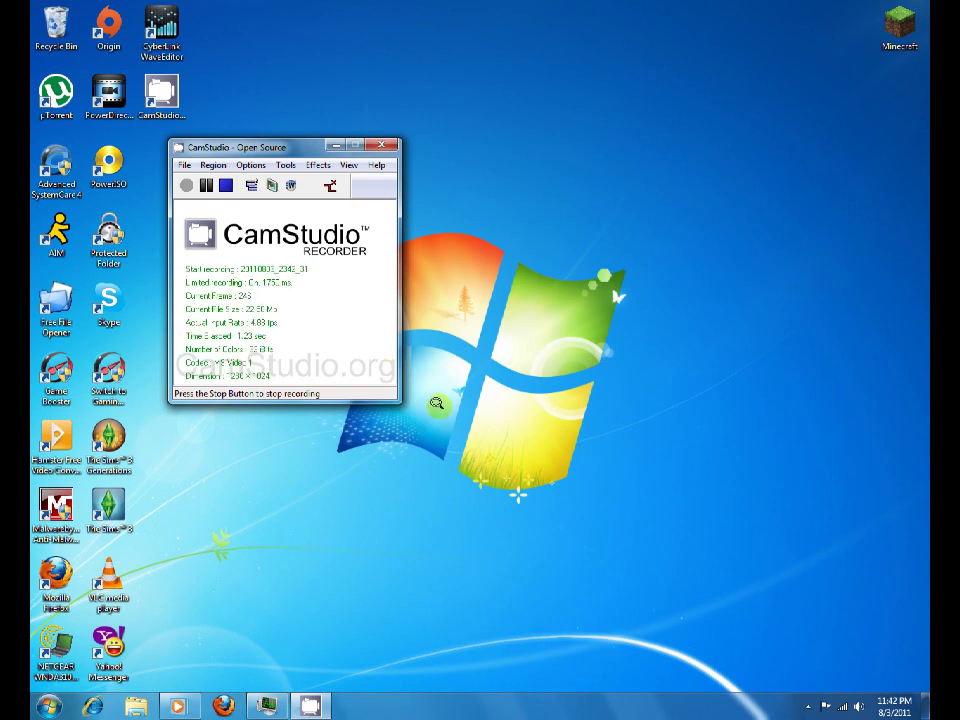
# Open the MineCraft user folder's Downloads directory in Explorer and select the AudioMod zip
pyautogui.click(46, 704)
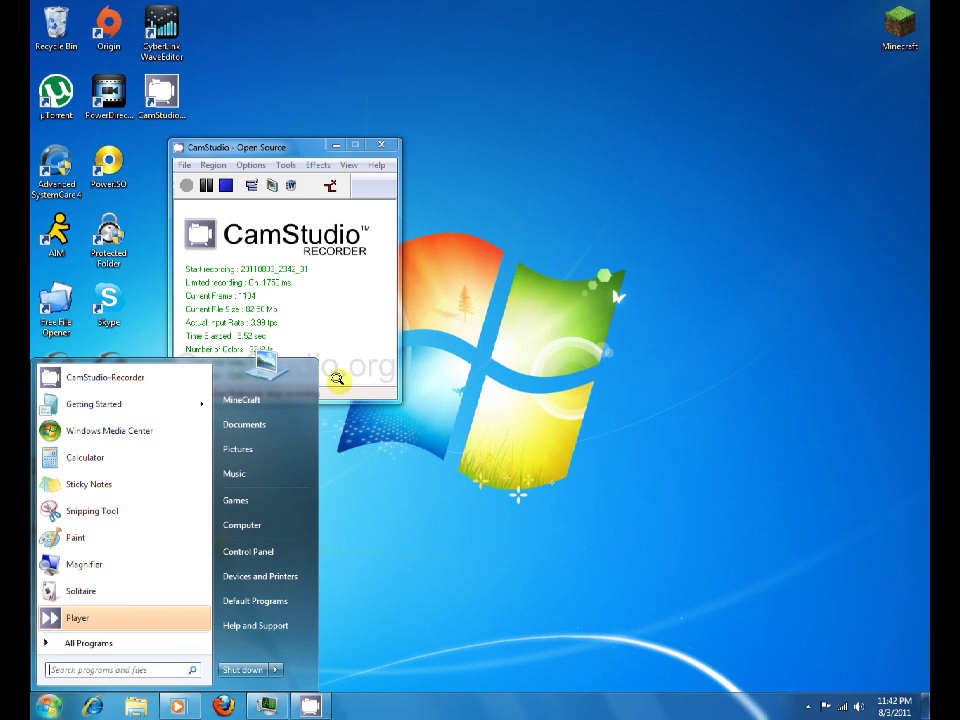
pyautogui.click(268, 391)
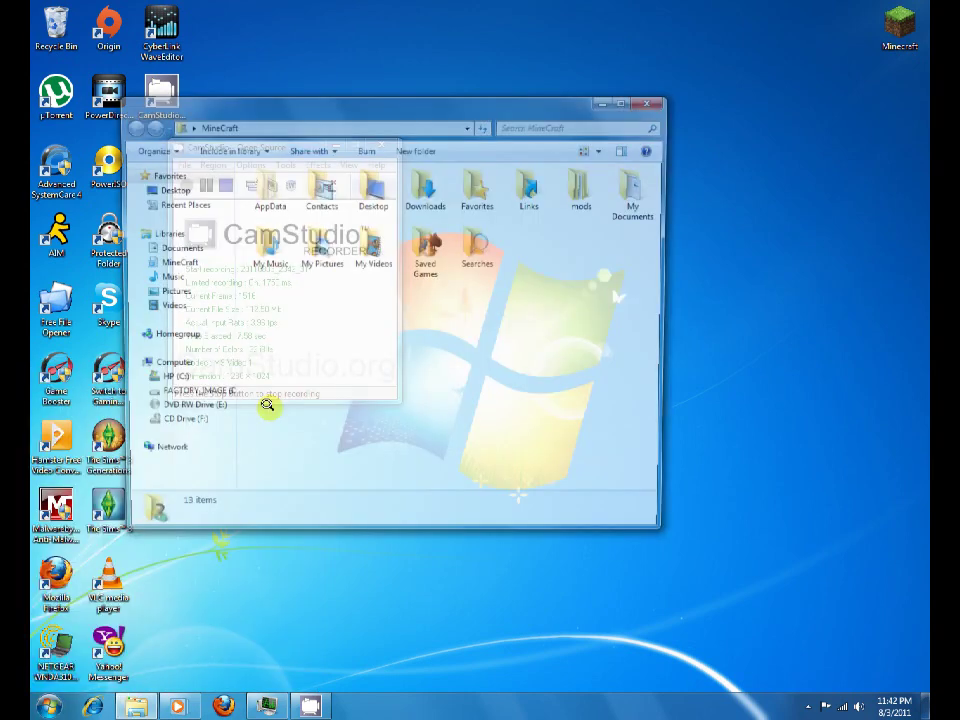
pyautogui.doubleClick(424, 184)
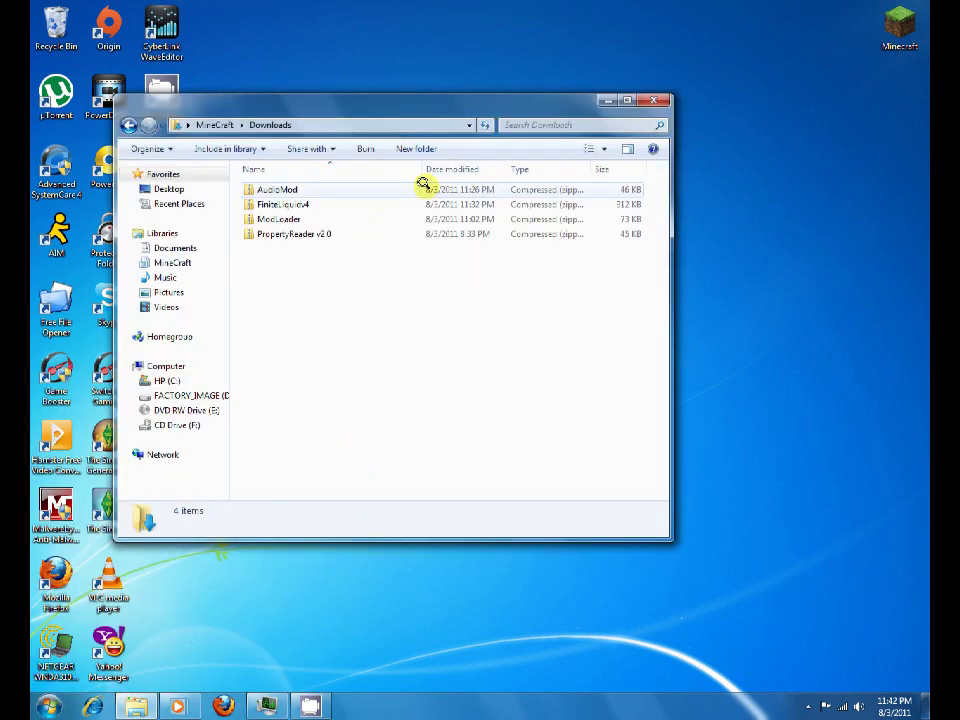
pyautogui.click(282, 188)
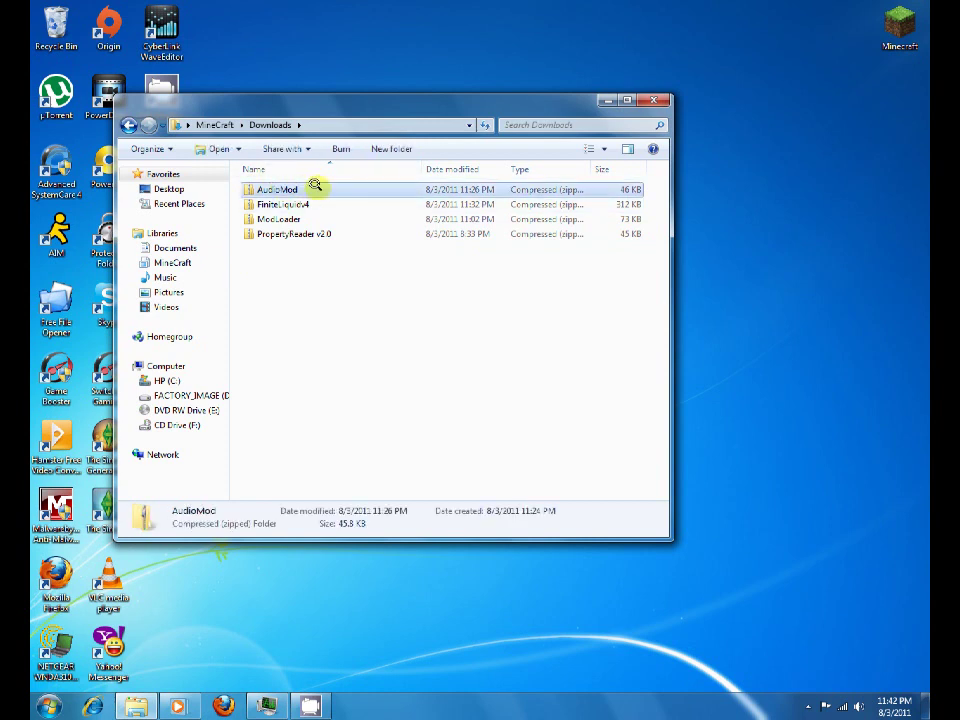
# Extract the AudioMod and FiniteLiquidv4 zips into their own same-named folders
pyautogui.rightClick(314, 188)
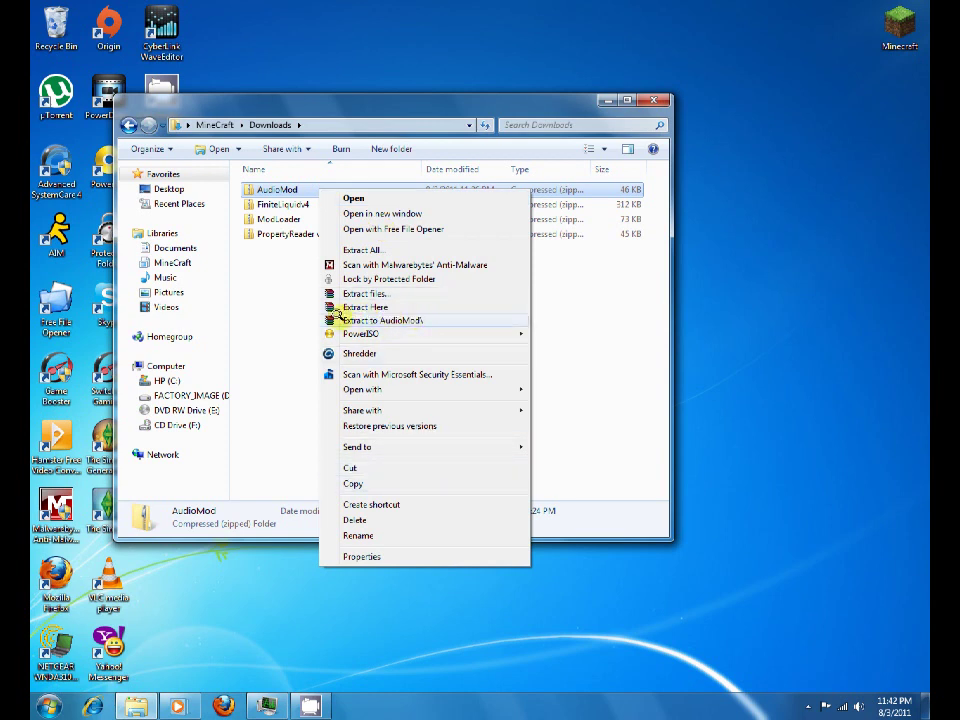
pyautogui.click(395, 320)
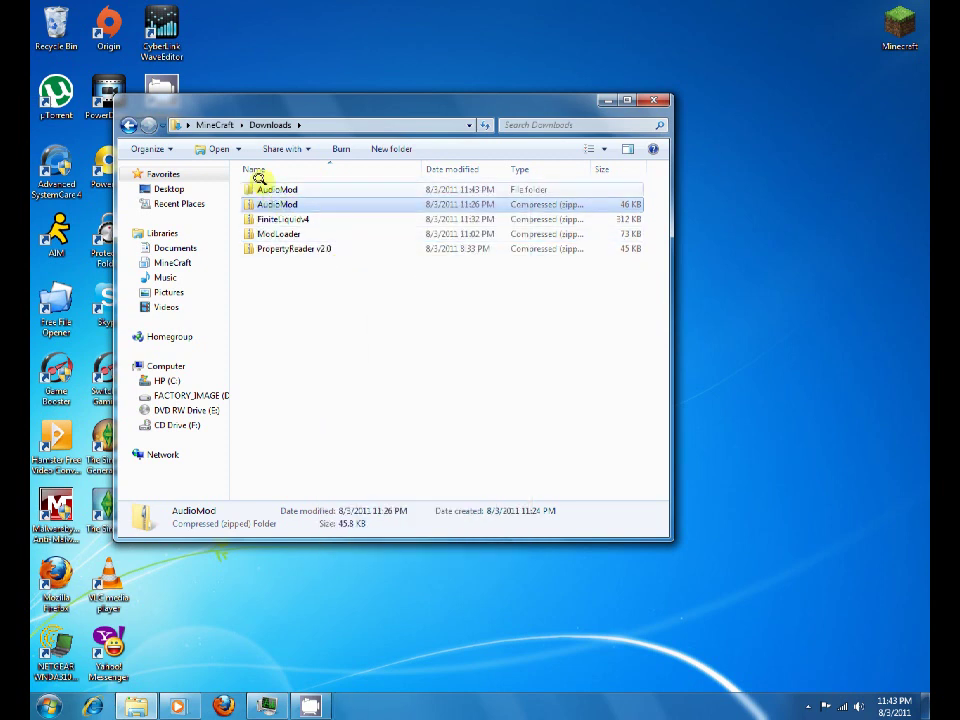
pyautogui.click(292, 218)
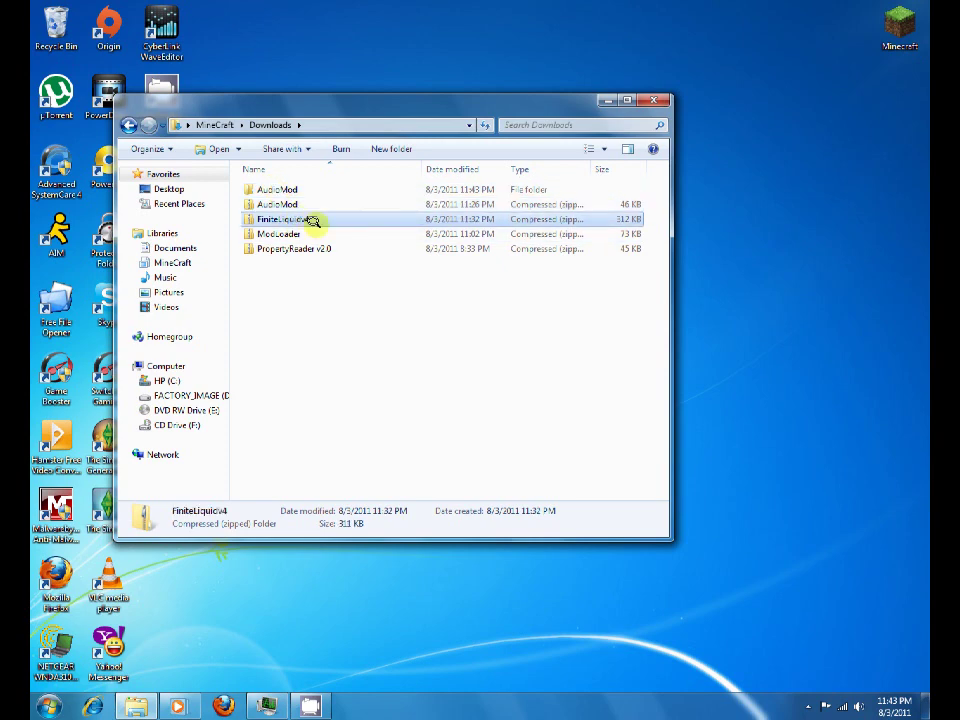
pyautogui.rightClick(305, 220)
pyautogui.click(360, 350)
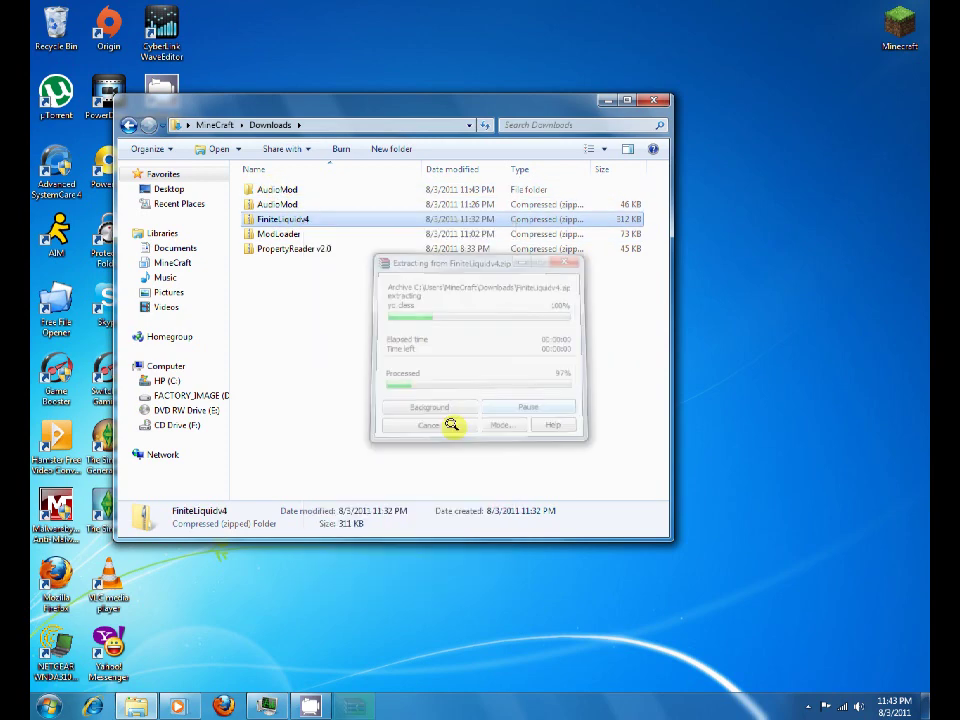
# Extract ModLoader and PropertyReader v2.0 into their own folders, then select all four zips
pyautogui.click(292, 248)
pyautogui.rightClick(300, 248)
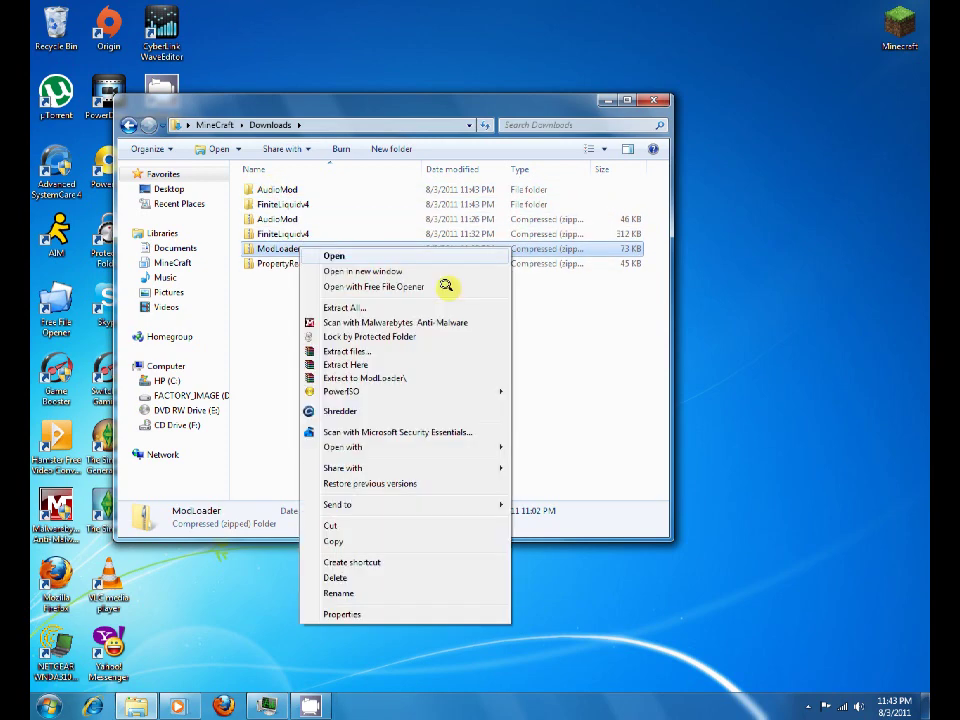
pyautogui.click(378, 378)
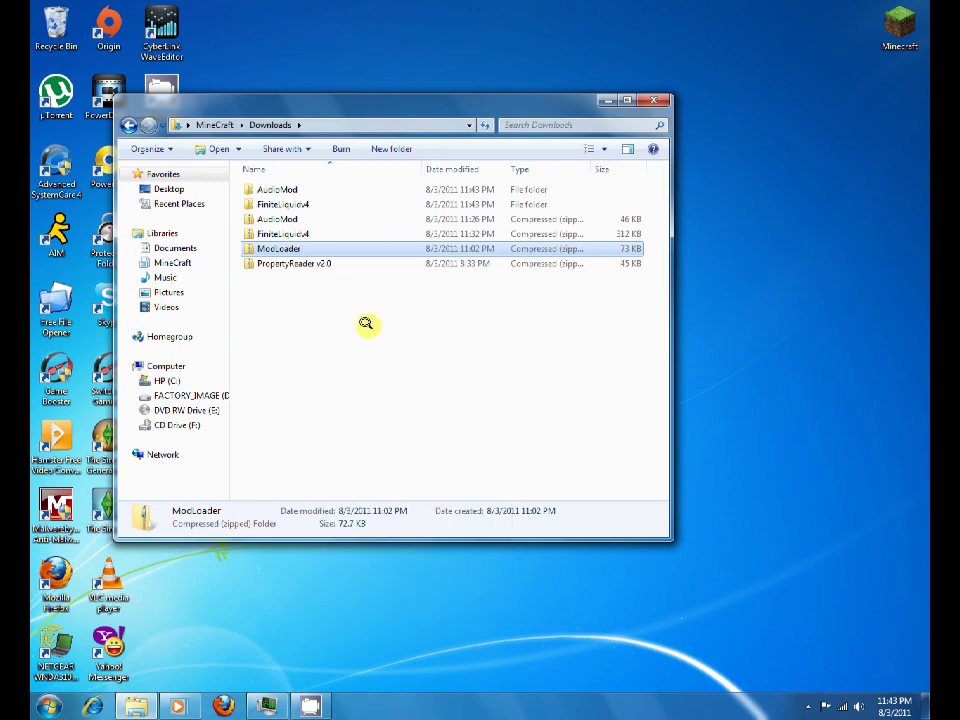
pyautogui.rightClick(296, 279)
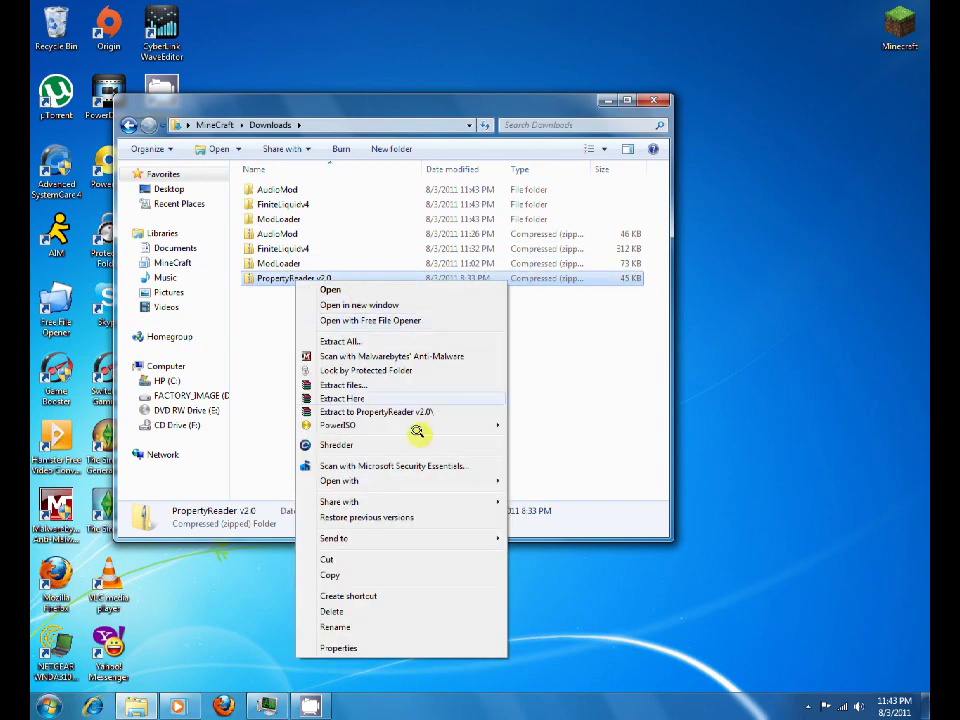
pyautogui.click(368, 411)
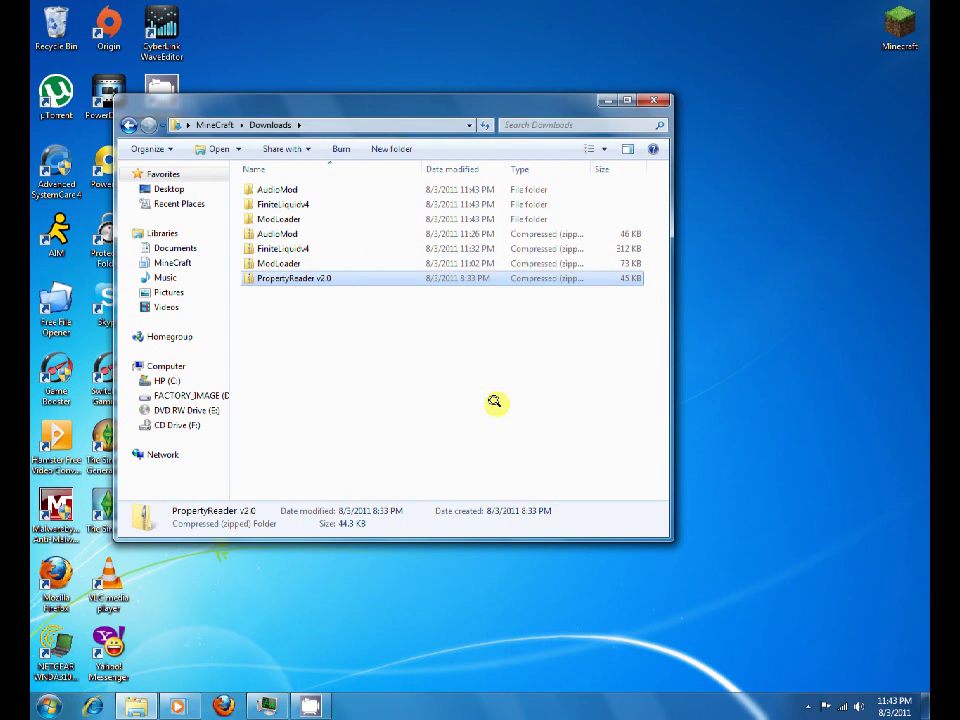
pyautogui.moveTo(328, 333); pyautogui.dragTo(284, 248)
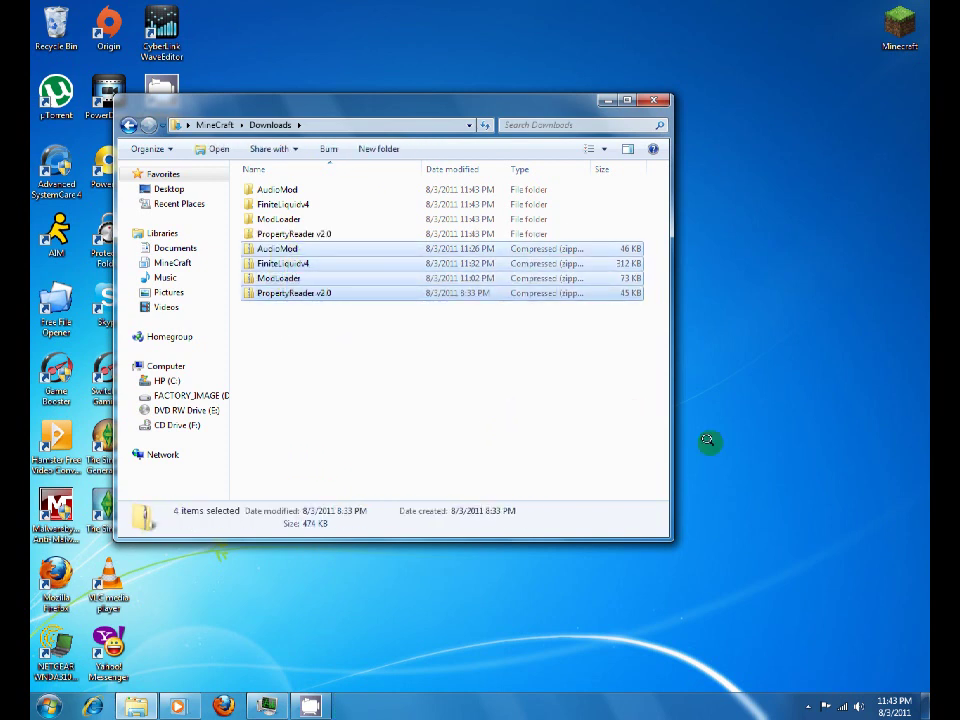
# Delete the four selected zip files and confirm the deletion
pyautogui.press('Delete')
pyautogui.press('Return')
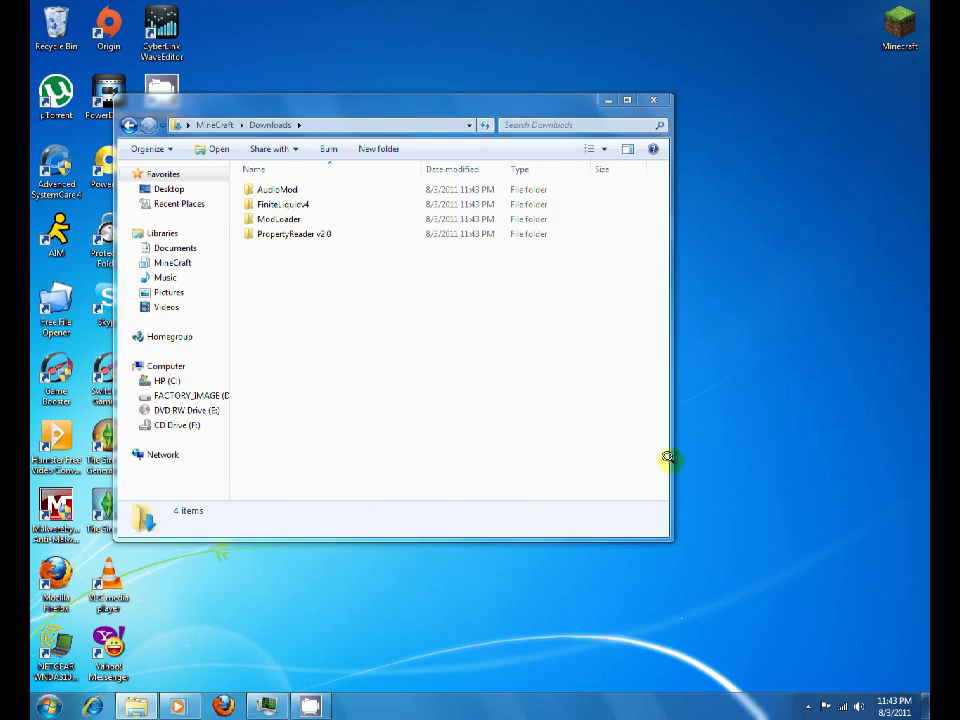